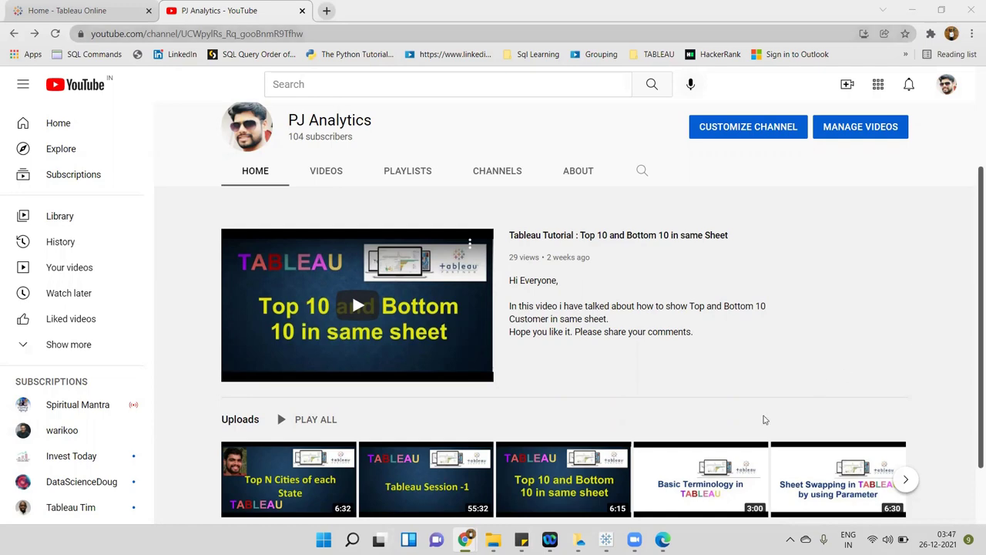
Switch to Tableau Desktop and start publishing the workbook to Tableau Online.
click(608, 539)
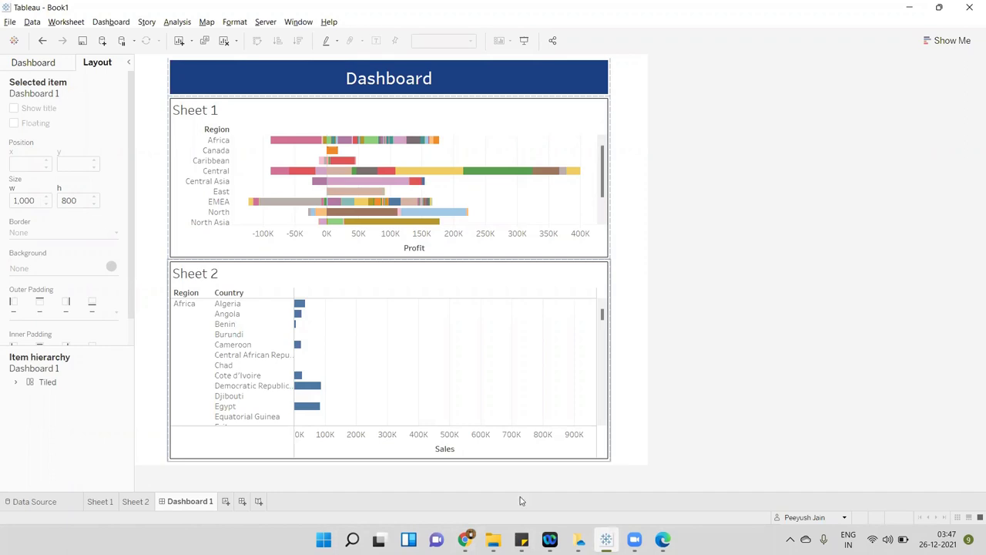
click(266, 25)
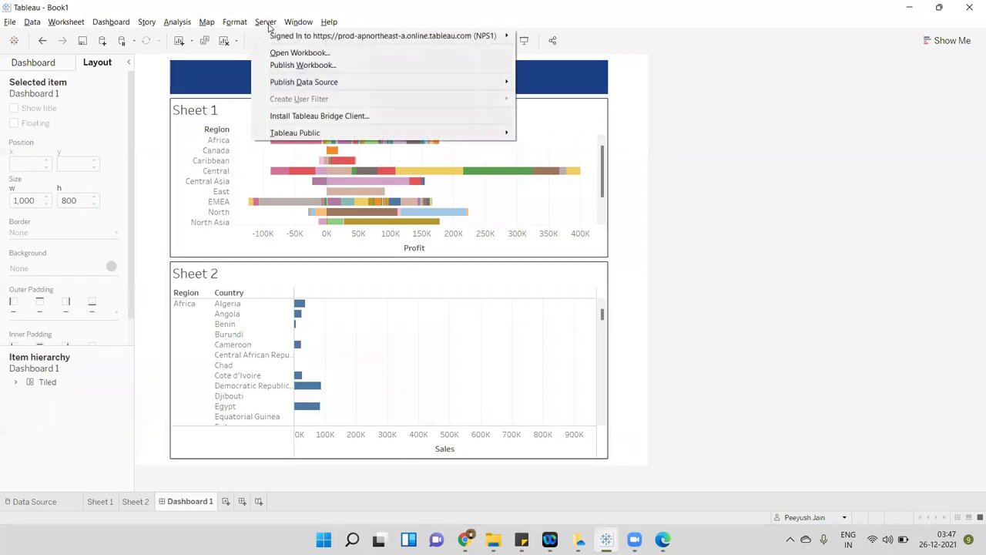
mouse_move(285, 36)
click(351, 67)
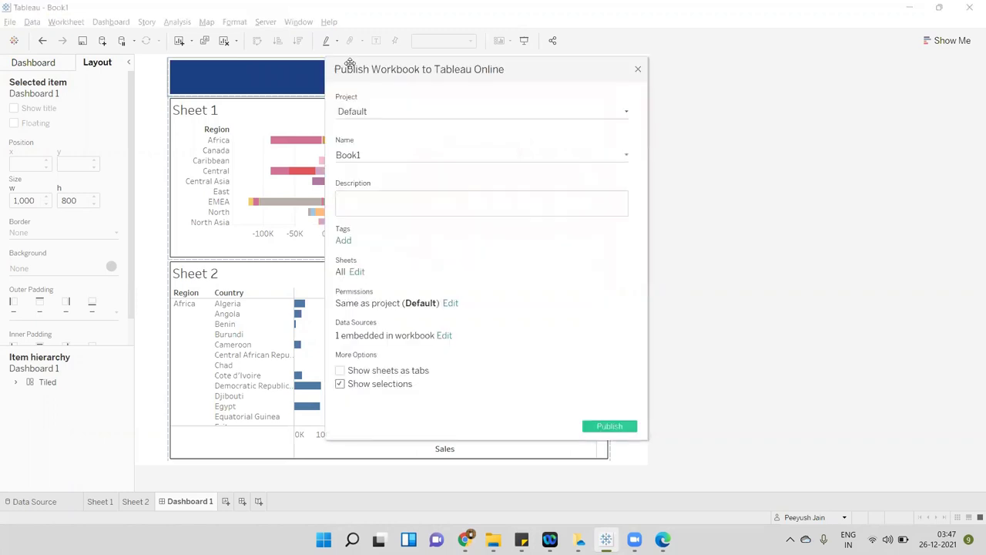
drag(385, 69, 319, 66)
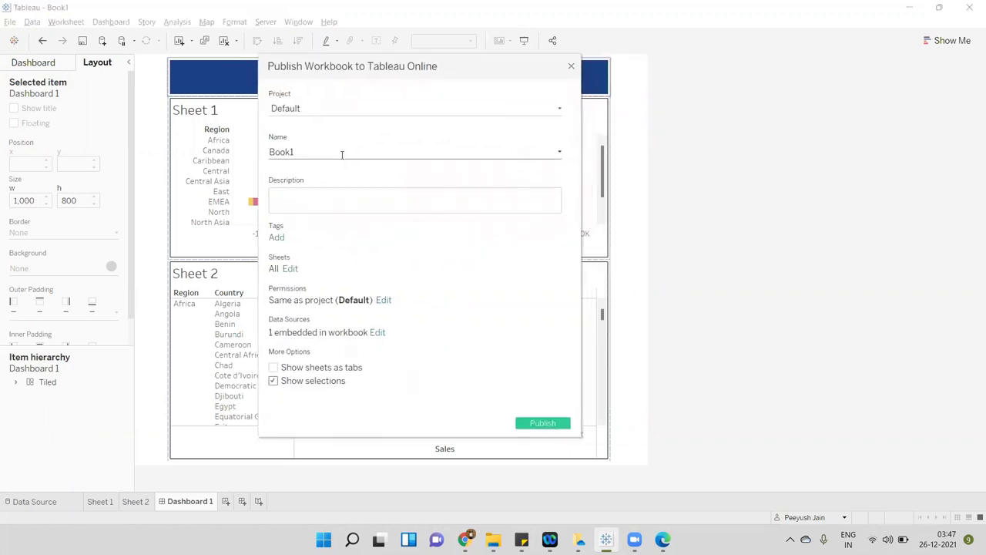
Choose the Default project for publishing and name the workbook "First Dashboard".
click(332, 113)
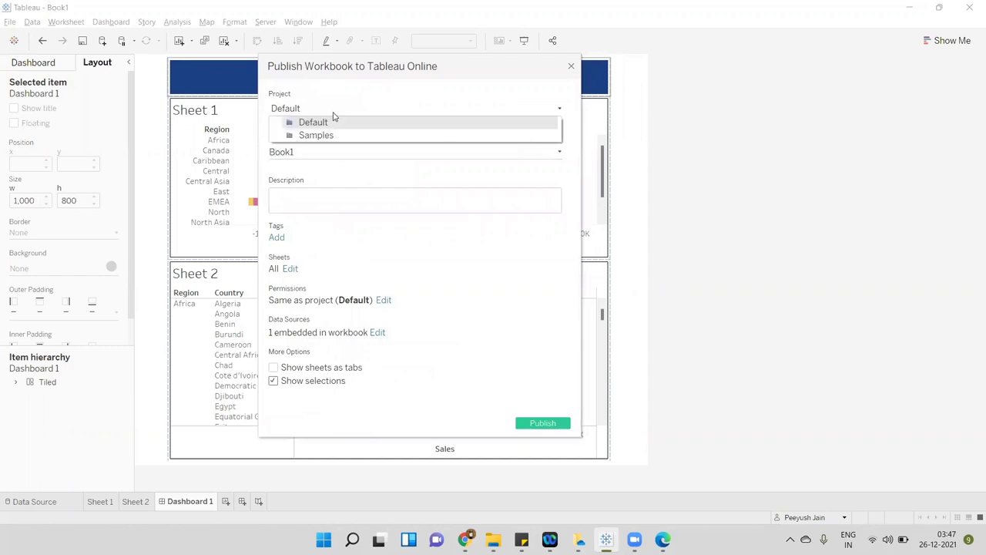
click(332, 122)
drag(331, 150, 235, 156)
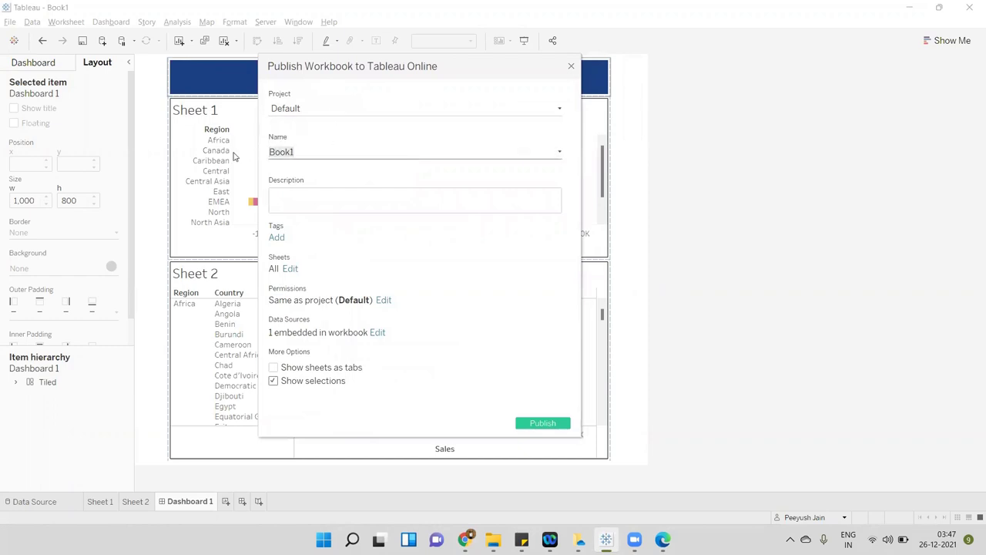
text(First Dashboard)
Limit the published sheets to dashboards only and publish the workbook.
click(291, 269)
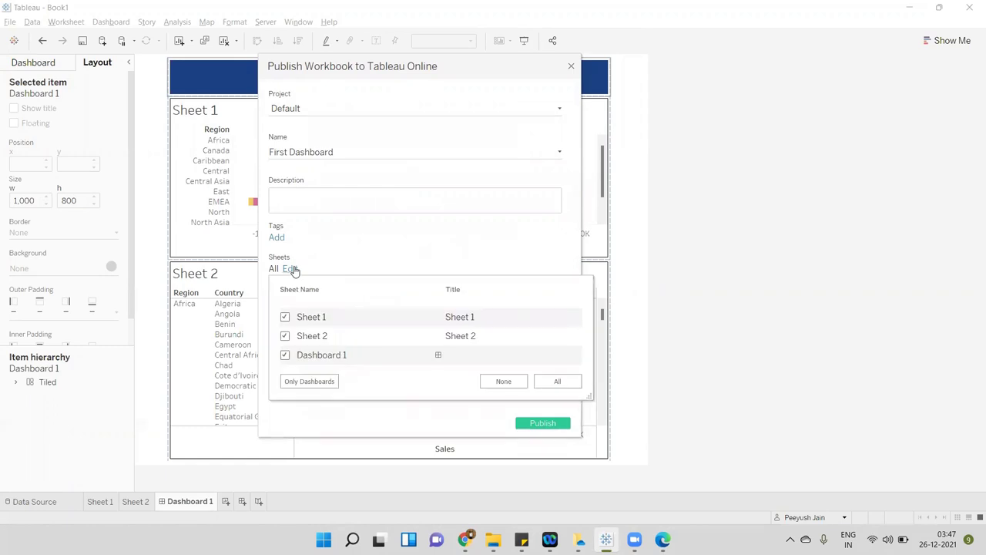
click(307, 380)
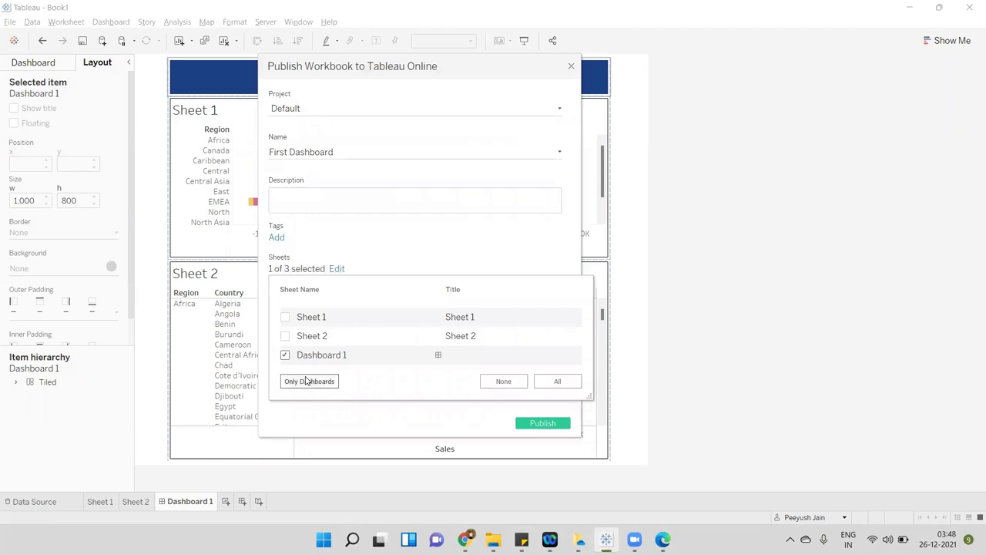
click(473, 218)
click(542, 422)
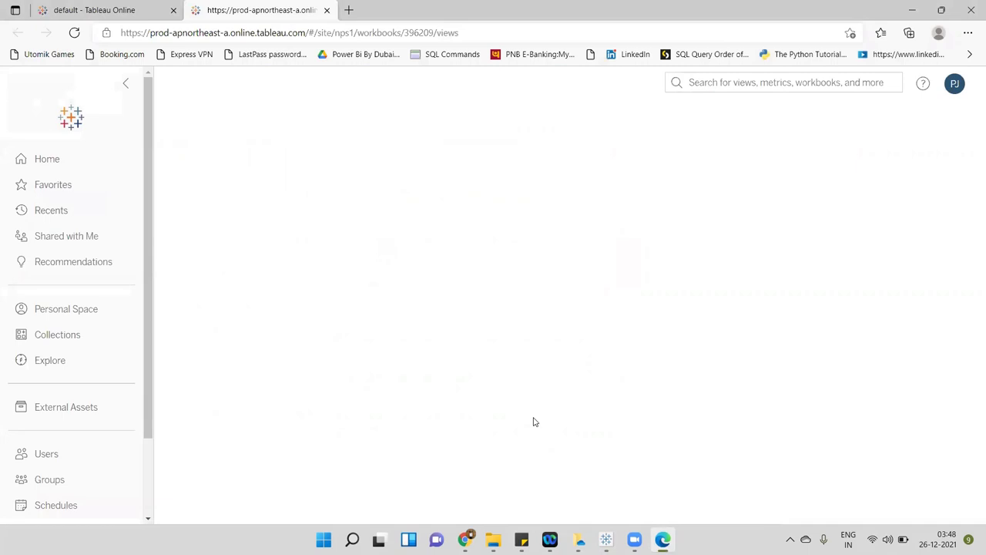
Dismiss the publishing notice and view the published Dashboard 1 in Tableau Online.
mouse_move(353, 350)
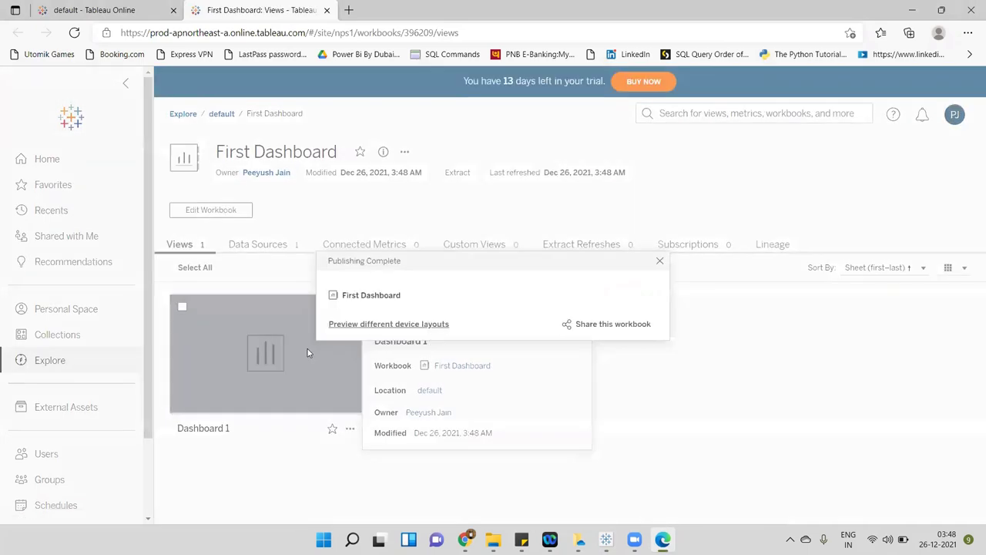
click(659, 263)
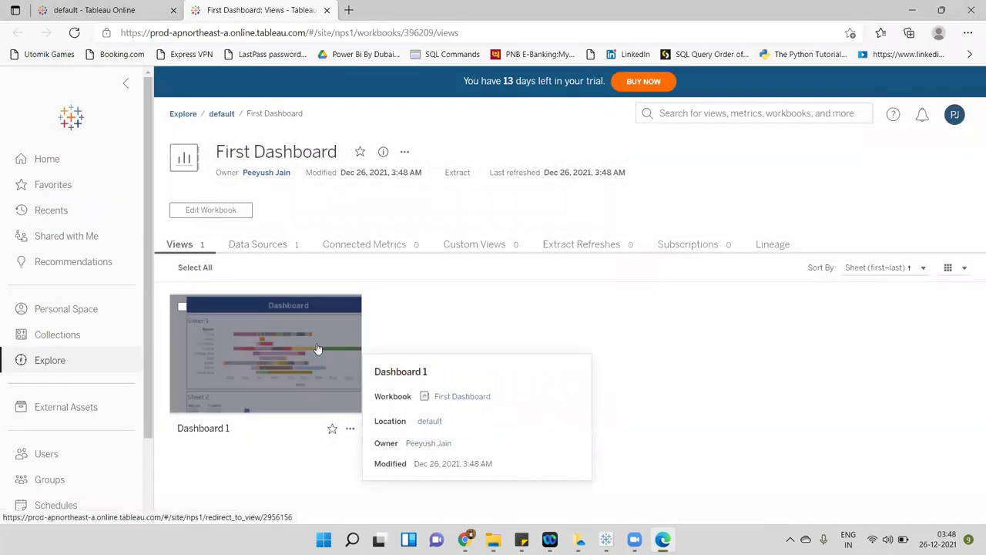
click(317, 348)
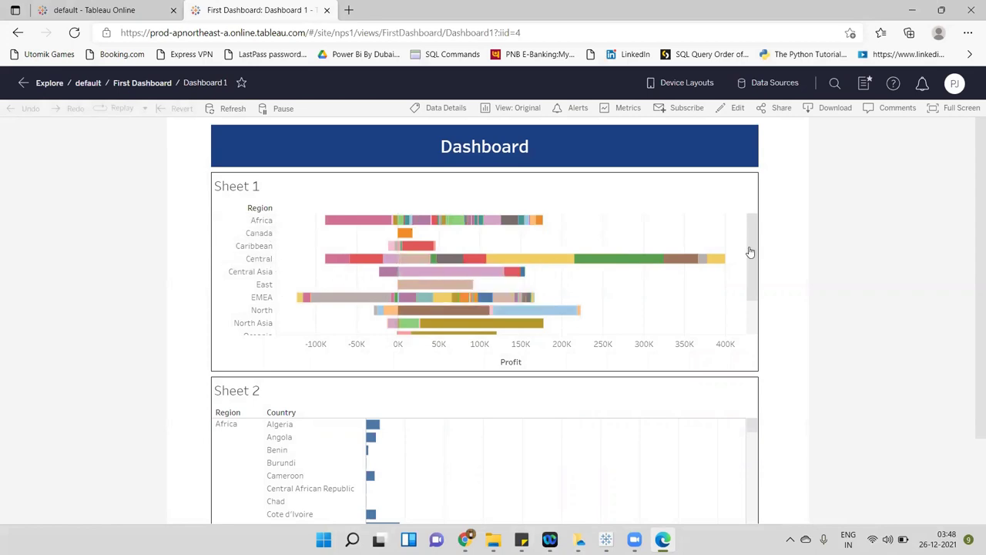
mouse_move(750, 255)
mouse_down()
mouse_move(751, 287)
mouse_move(753, 241)
mouse_up()
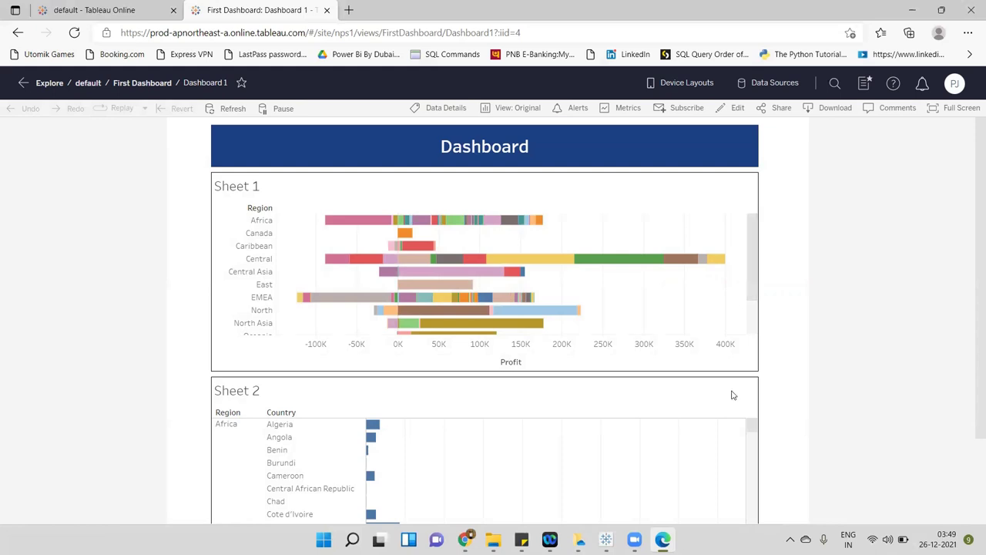
Switch back to Tableau Desktop and open Sheet 1 from the dashboard.
click(606, 539)
click(769, 285)
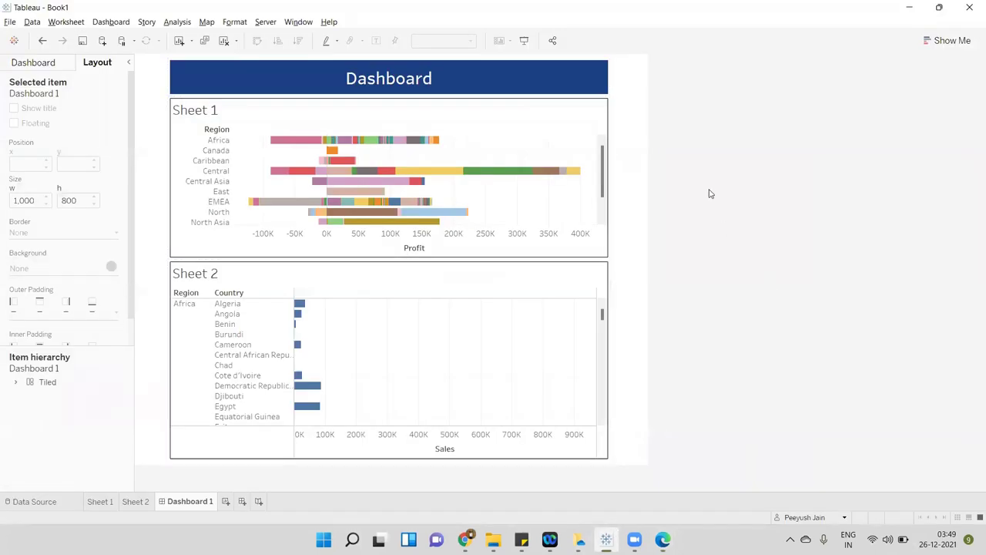
click(264, 21)
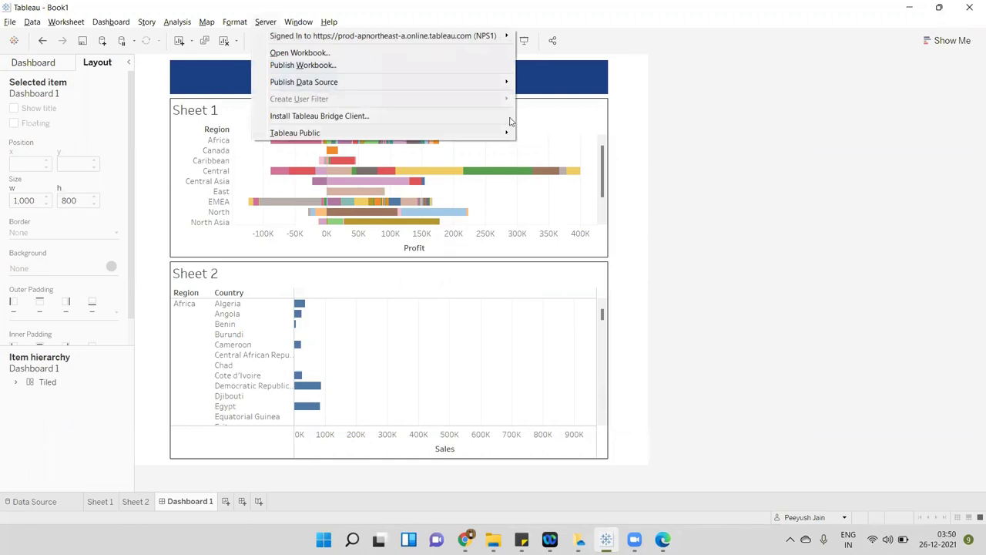
click(264, 22)
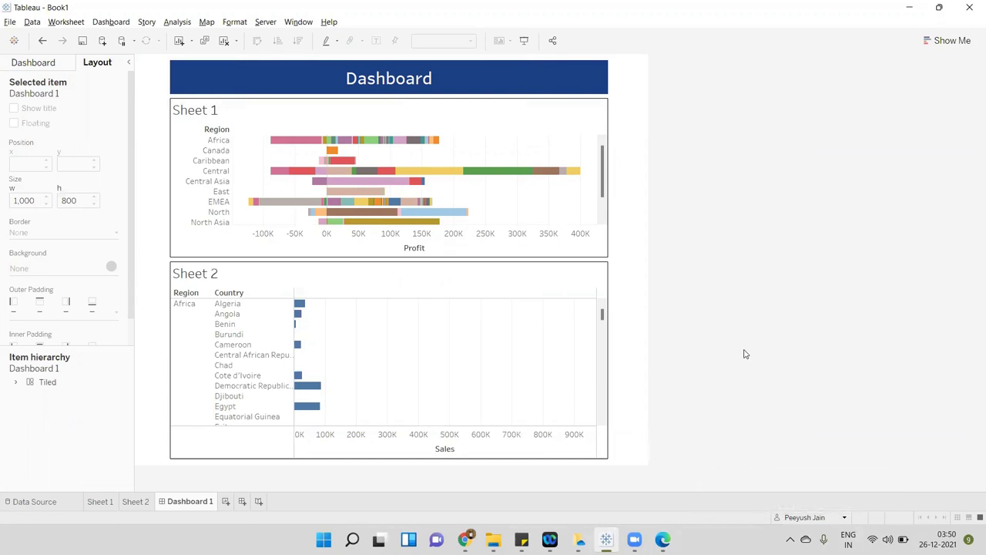
click(413, 128)
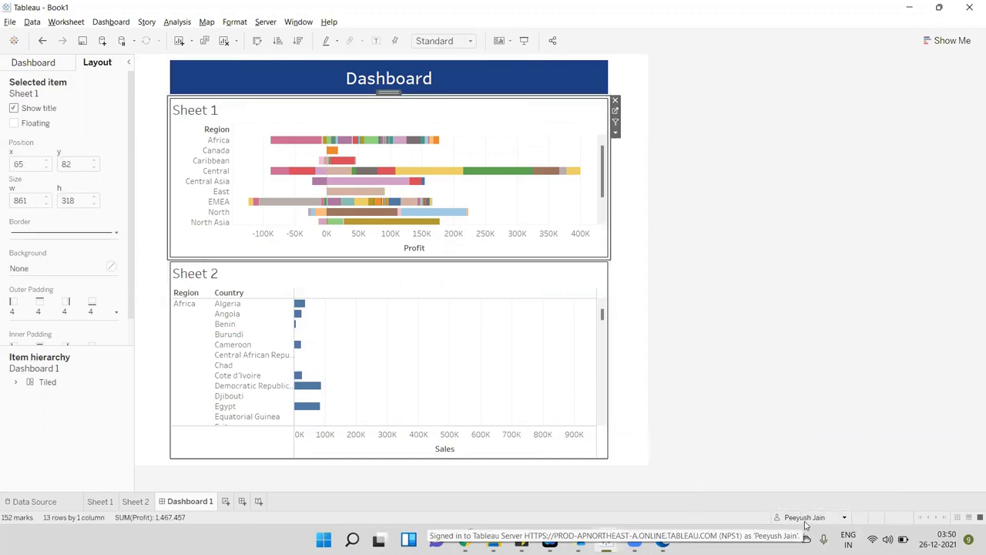
click(616, 112)
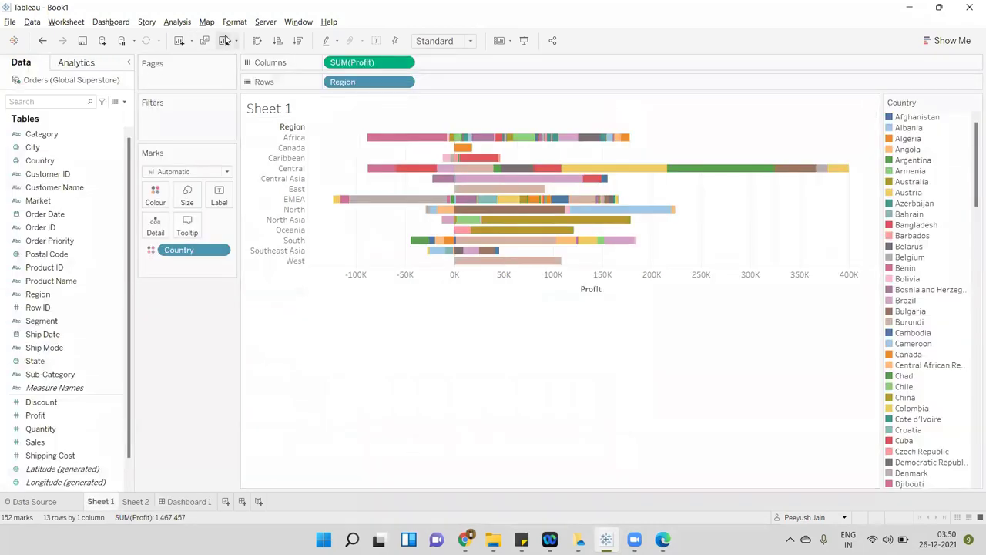
Start a user filter on the Region field and enlarge its dialog to show all regions.
click(265, 21)
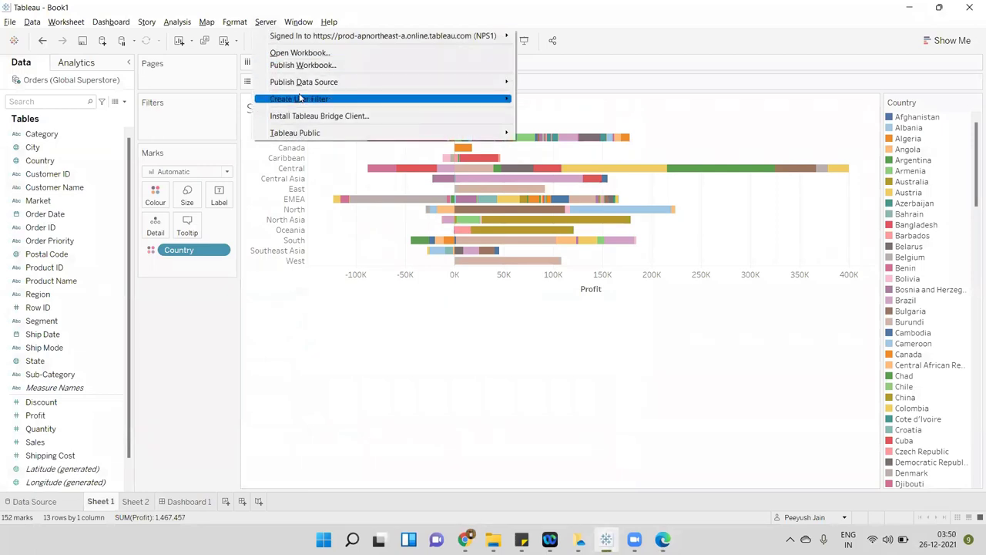
mouse_move(300, 98)
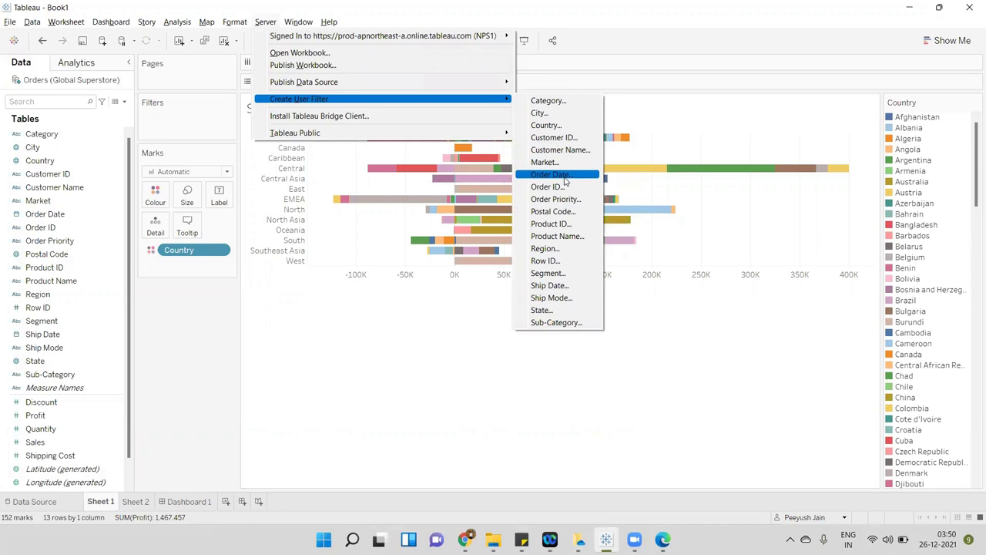
click(562, 249)
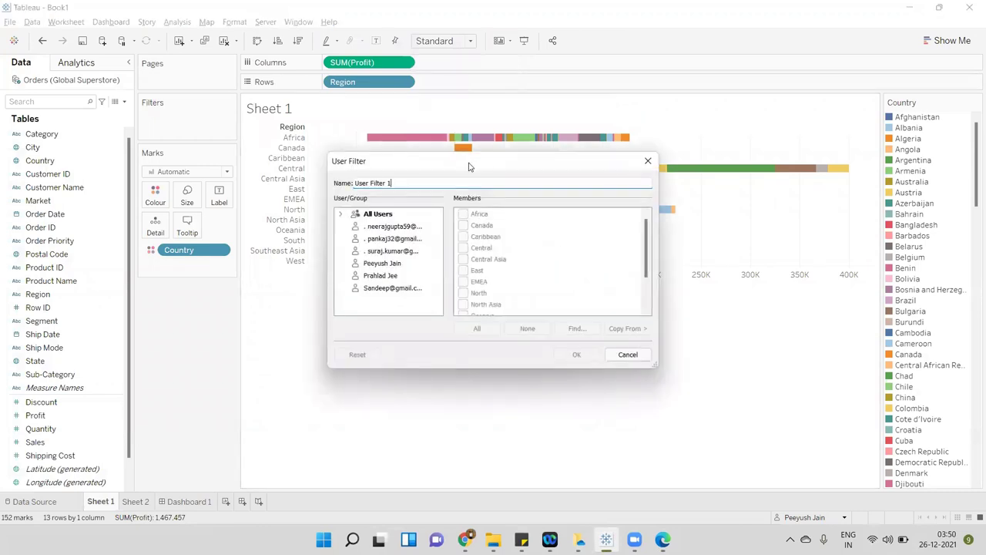
drag(453, 161, 433, 151)
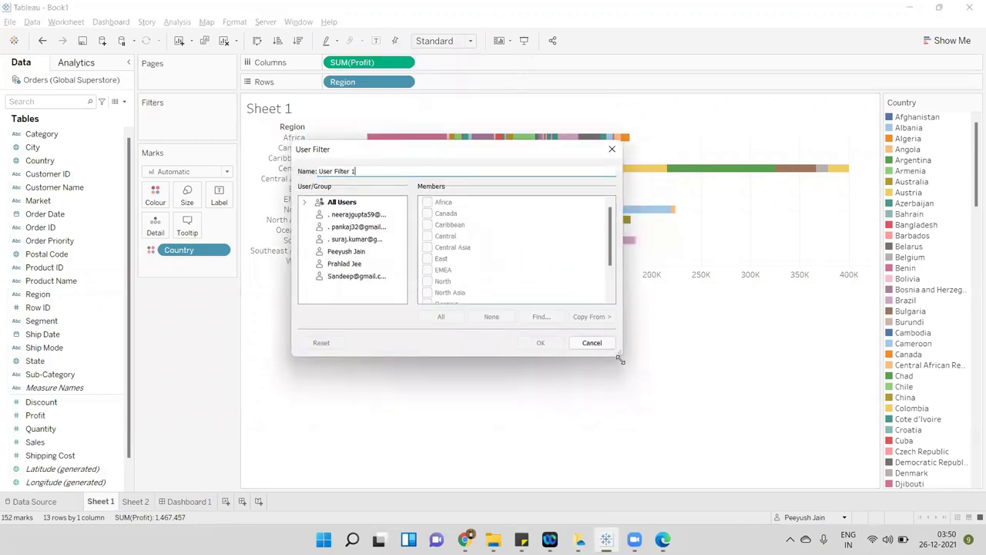
drag(620, 358, 748, 396)
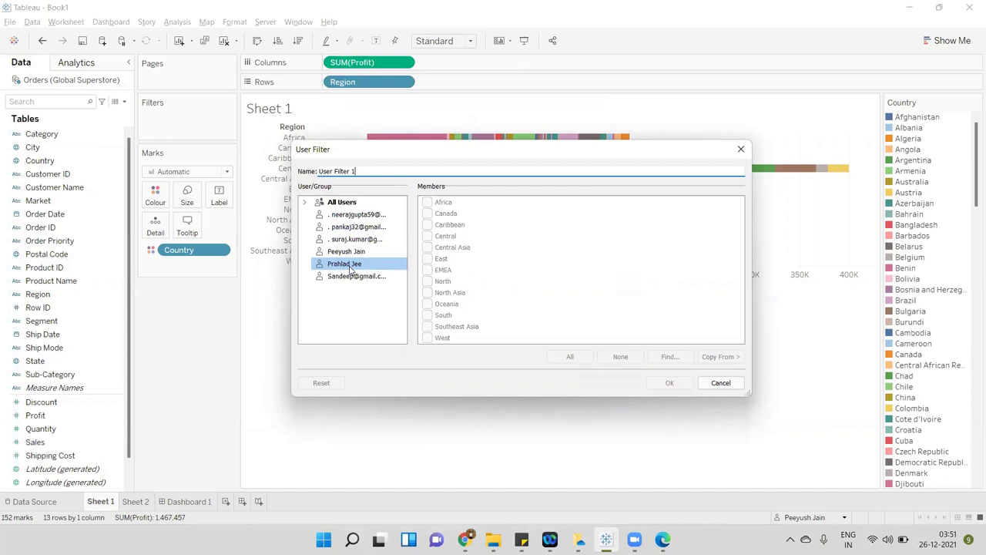
Switch to Tableau Online in the browser and examine the site's list of users.
key(alt+Tab)
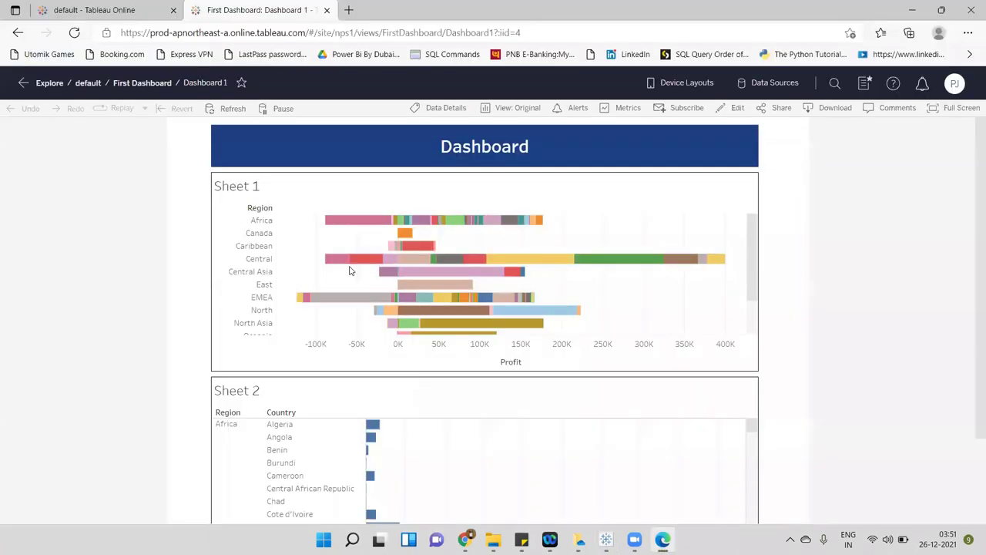
click(59, 86)
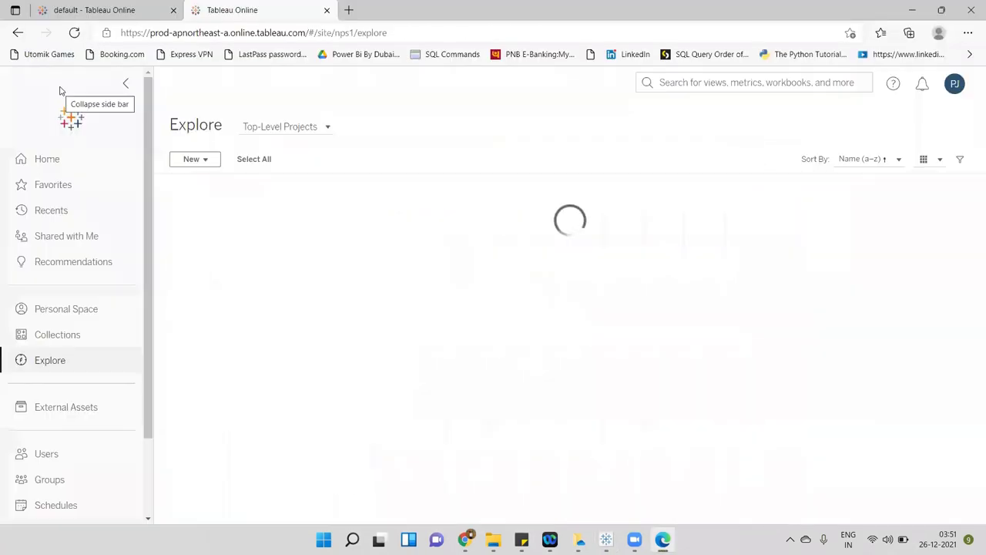
drag(157, 172, 174, 368)
click(215, 444)
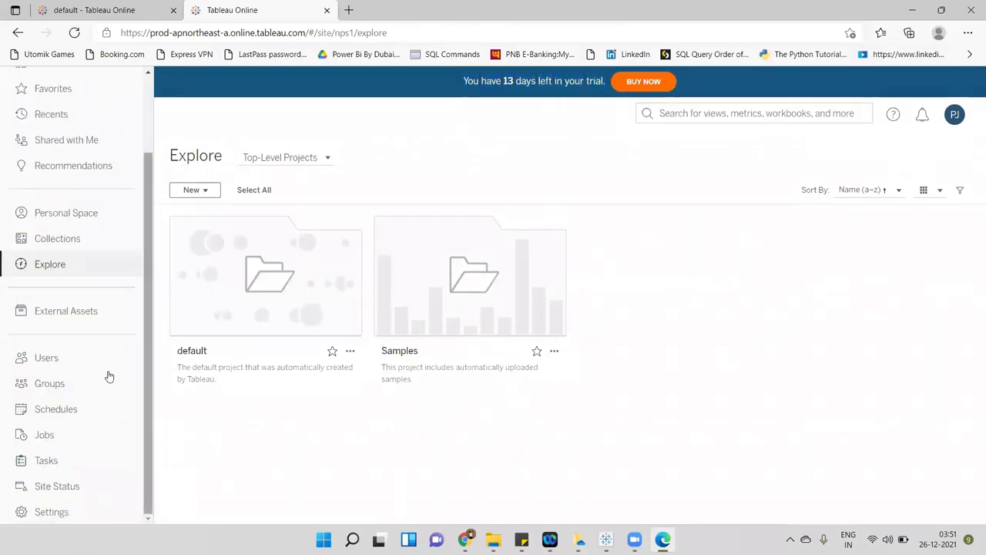
click(70, 363)
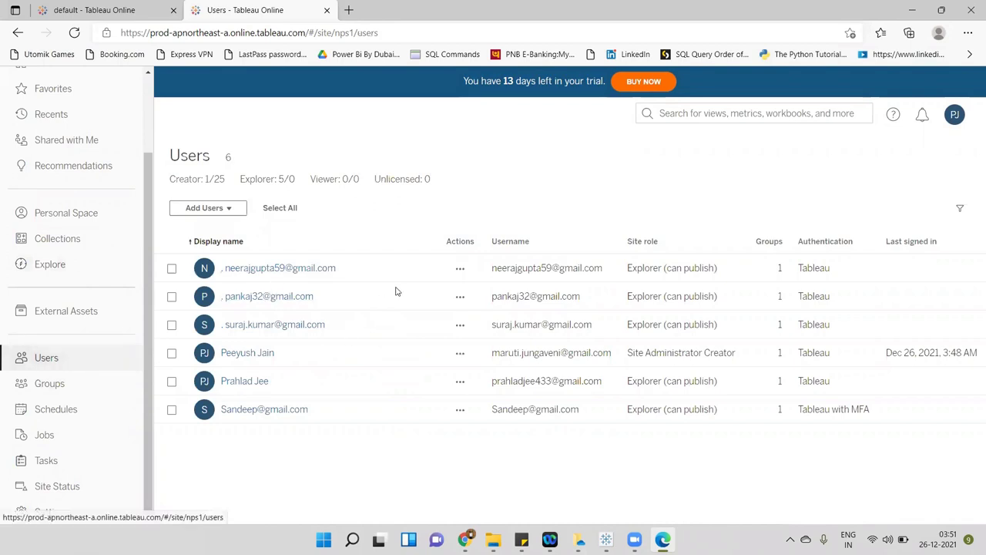
Return to Tableau Desktop and assign the Canada region to the site administrator in the user filter.
key(alt+Tab)
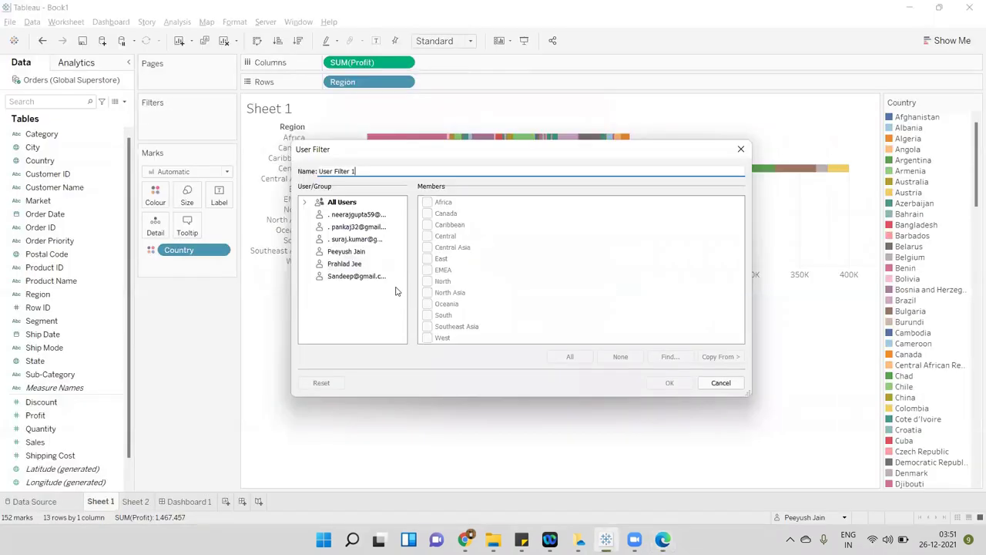
click(352, 255)
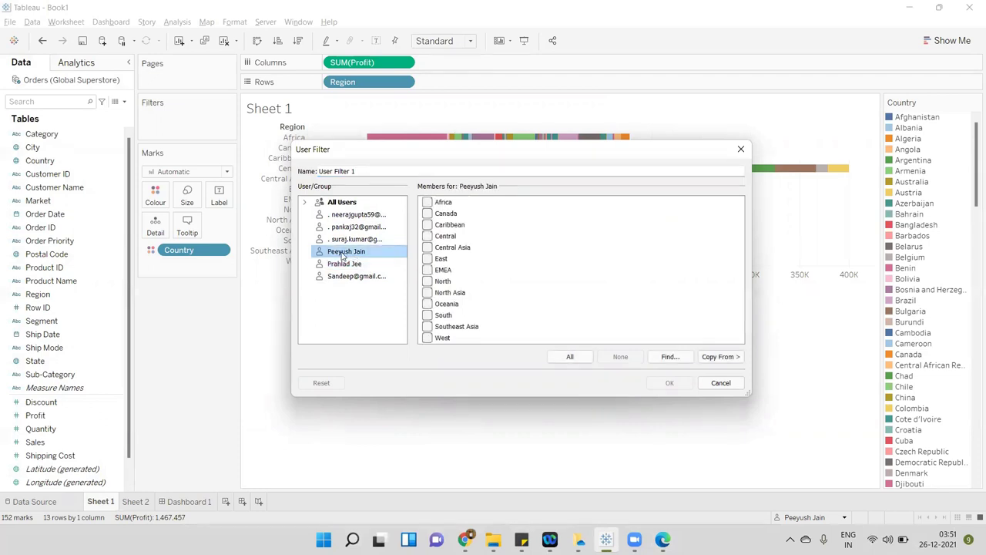
click(427, 213)
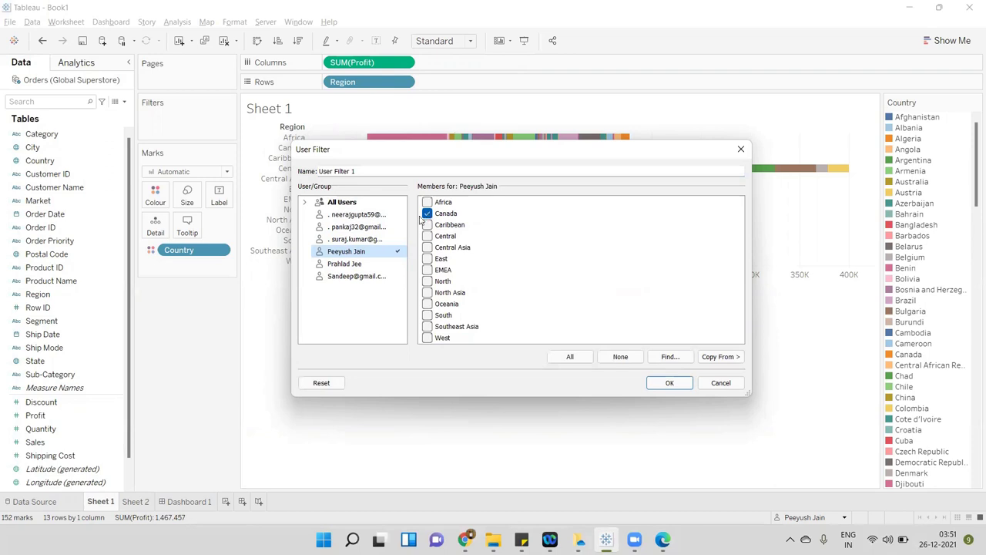
Assign the Caribbean, Central and Central Asia regions to the user listed directly below the site administrator, and review both users' regions.
click(389, 264)
click(427, 224)
click(427, 247)
click(428, 237)
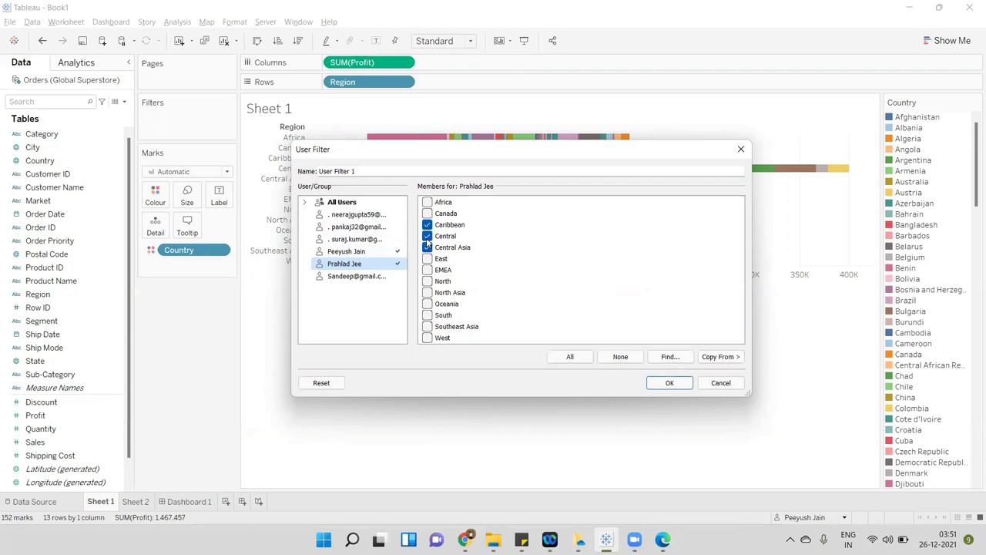
click(372, 254)
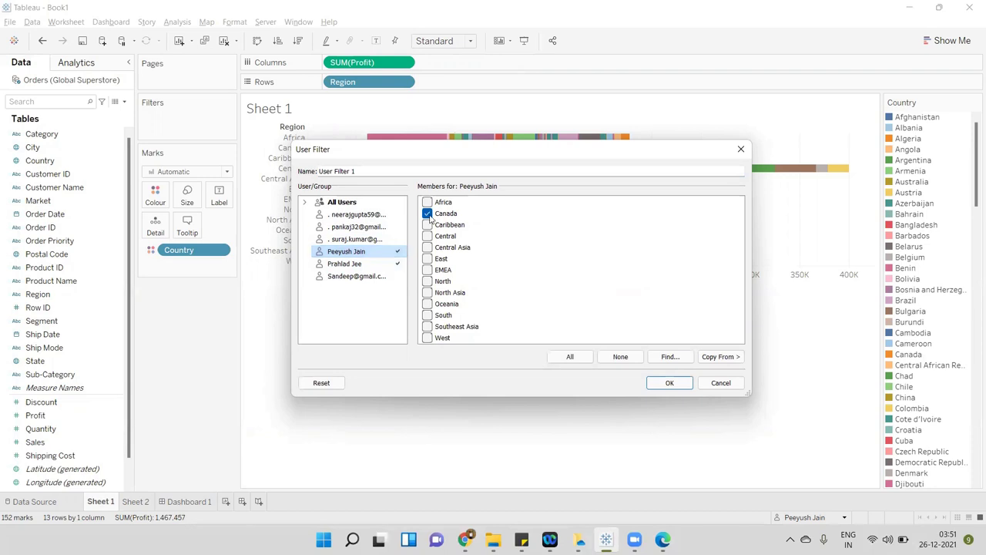
click(385, 266)
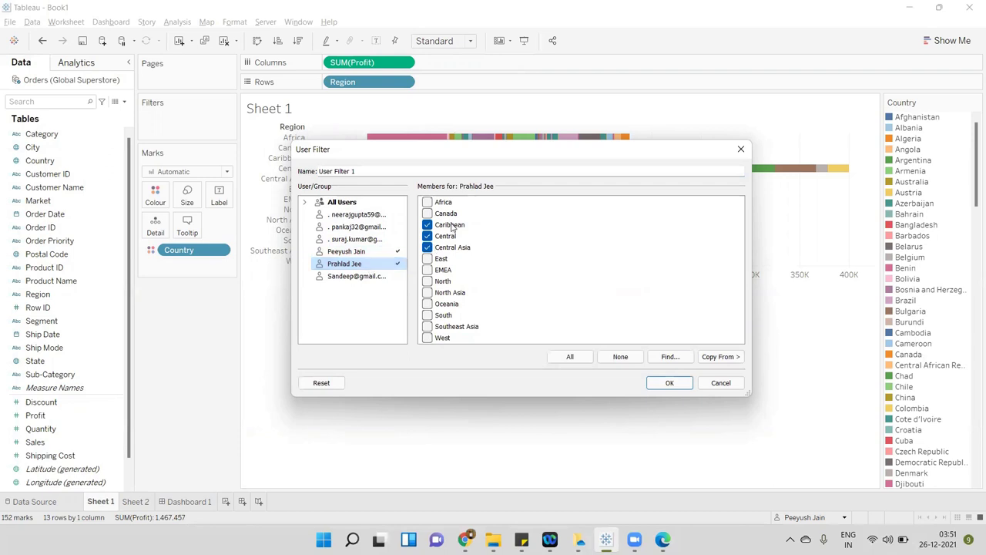
Assign the East and EMEA regions to the last user in the list.
click(376, 241)
click(362, 277)
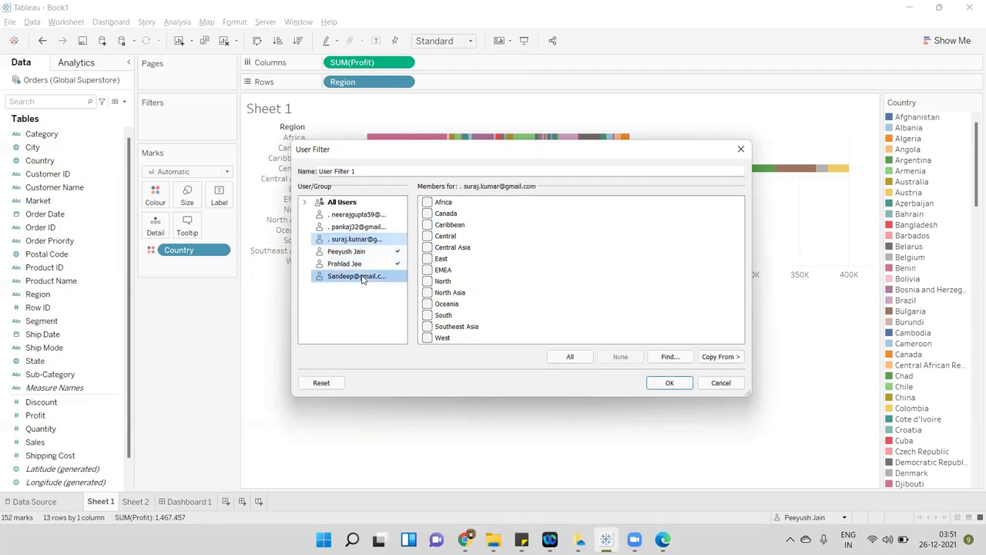
click(428, 259)
click(427, 270)
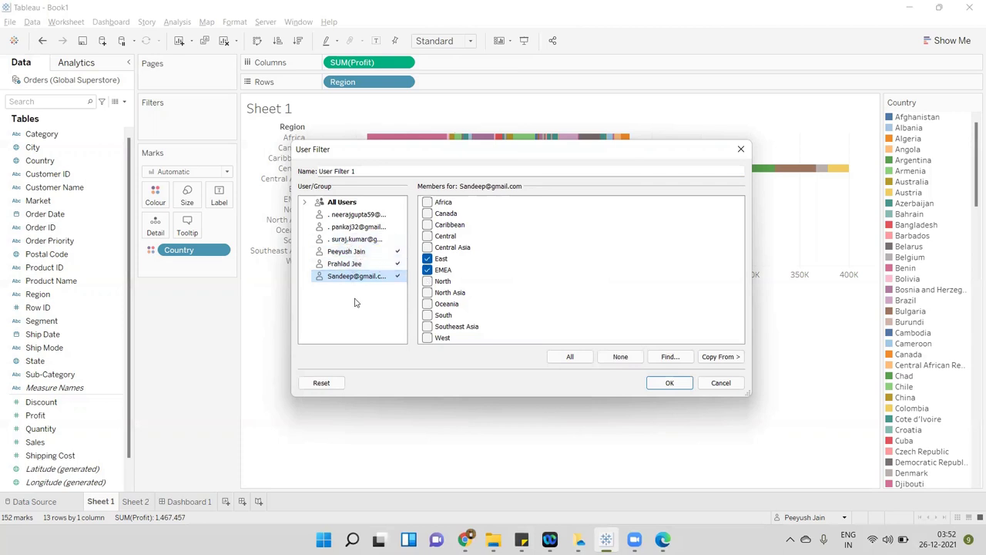
Review the assigned users, confirm User Filter 1 and add it as a filter on Sheet 1.
click(347, 252)
click(356, 277)
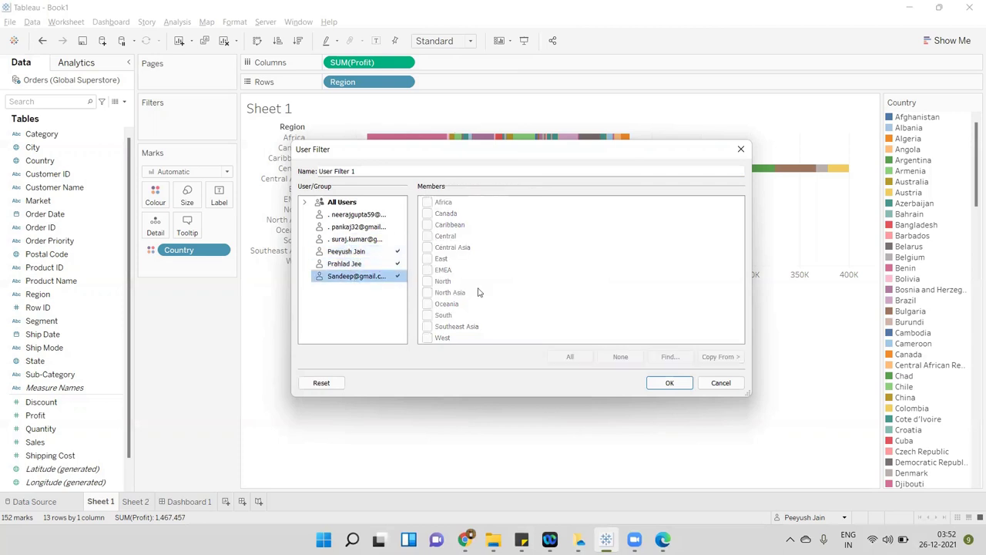
click(669, 383)
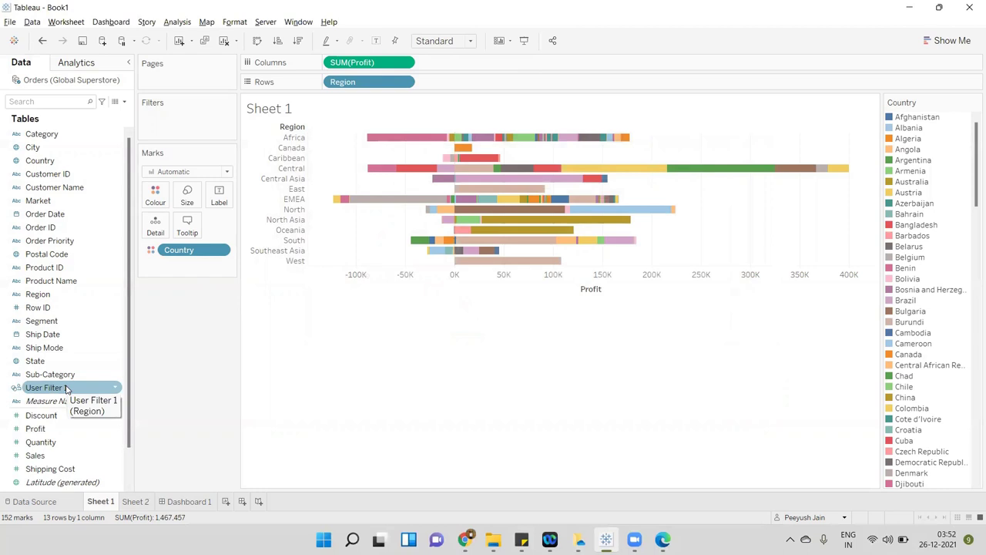
drag(56, 388, 166, 124)
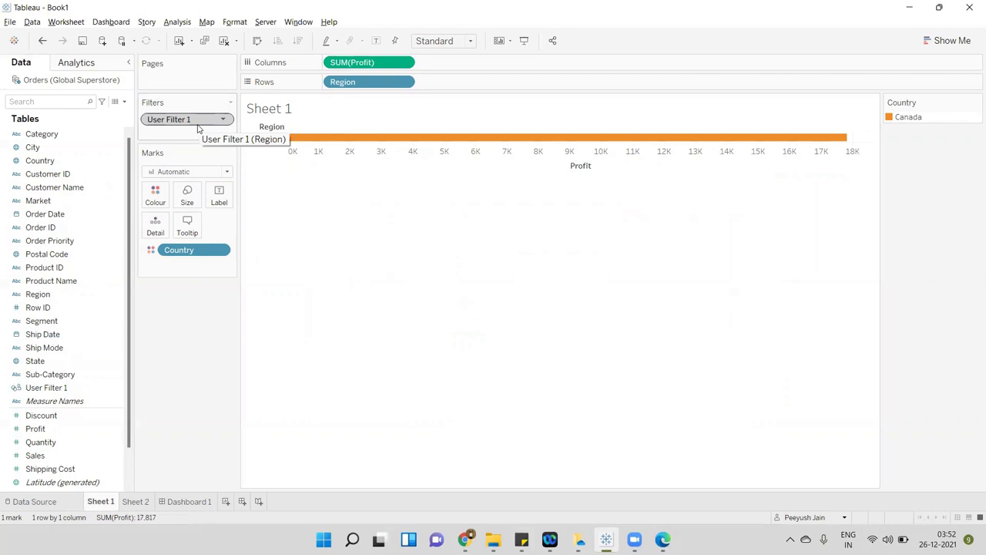
Examine the regions and countries charted on Sheet 2 to check whether the user filter reaches that worksheet.
right_click(197, 126)
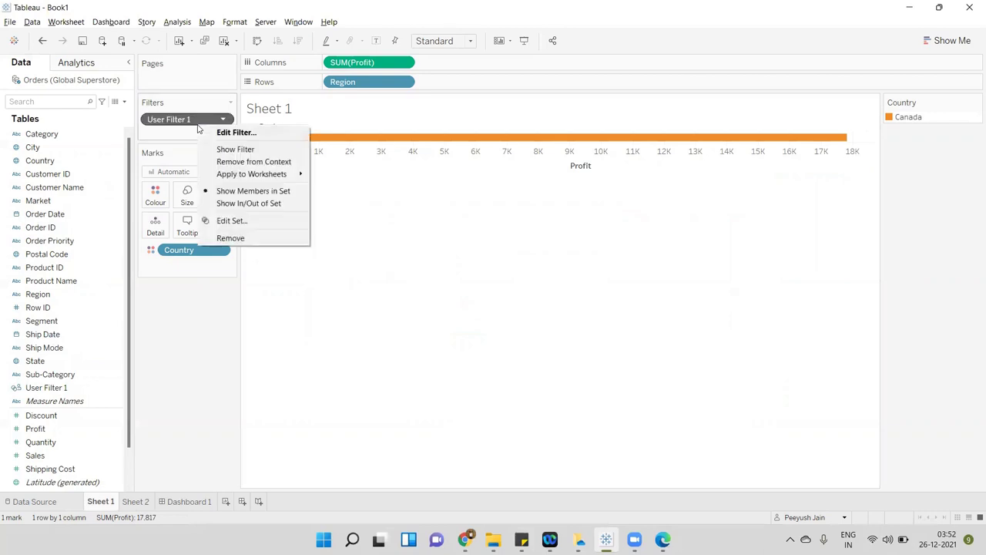
mouse_move(264, 176)
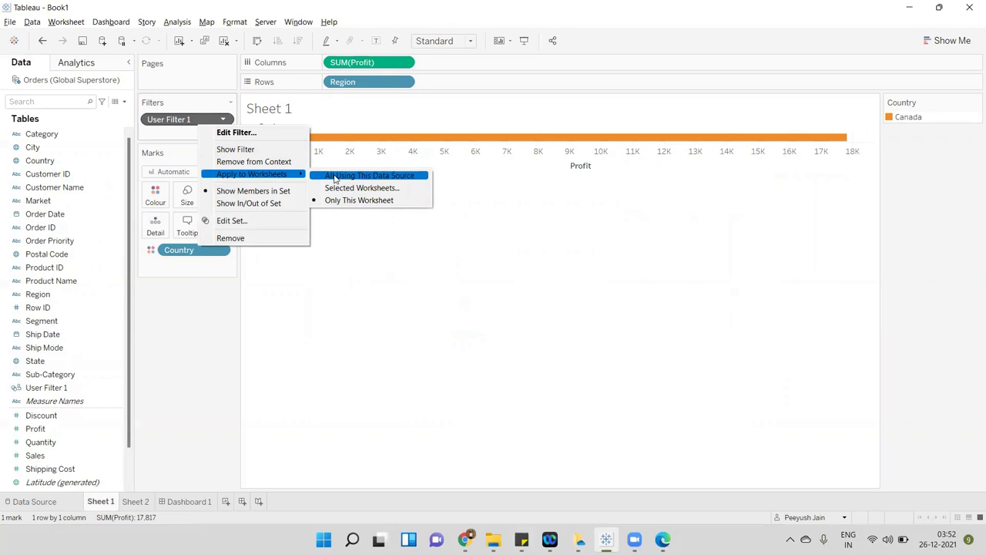
click(366, 253)
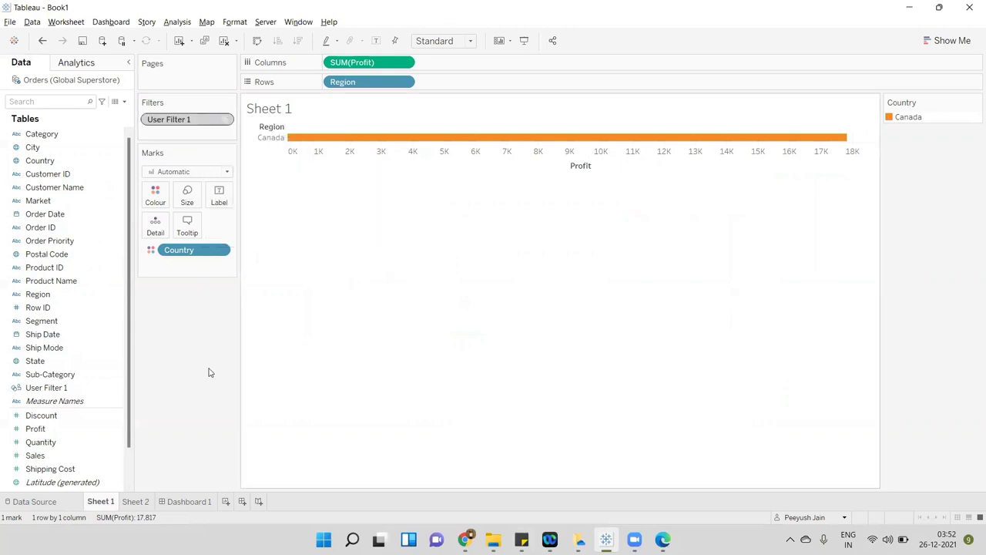
click(136, 502)
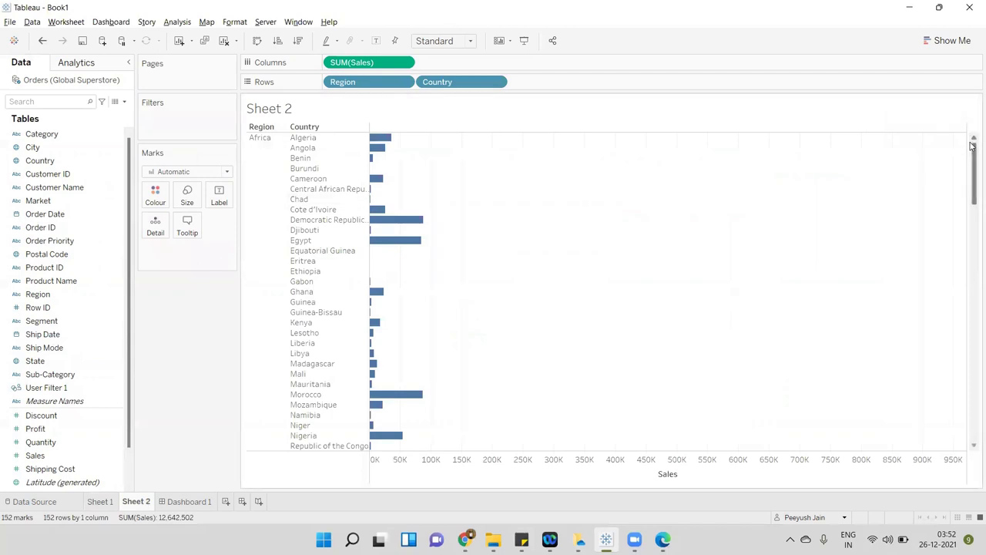
drag(972, 185, 972, 158)
Apply Sheet 1's User Filter 1 to all worksheets using this data source, and check Sheet 2 and Dashboard 1.
click(100, 500)
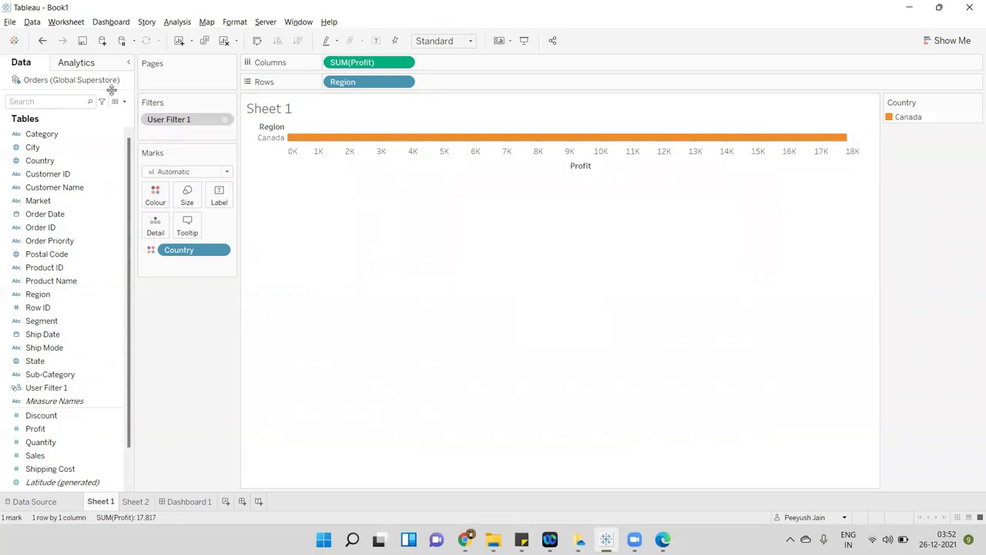
right_click(179, 123)
mouse_move(224, 172)
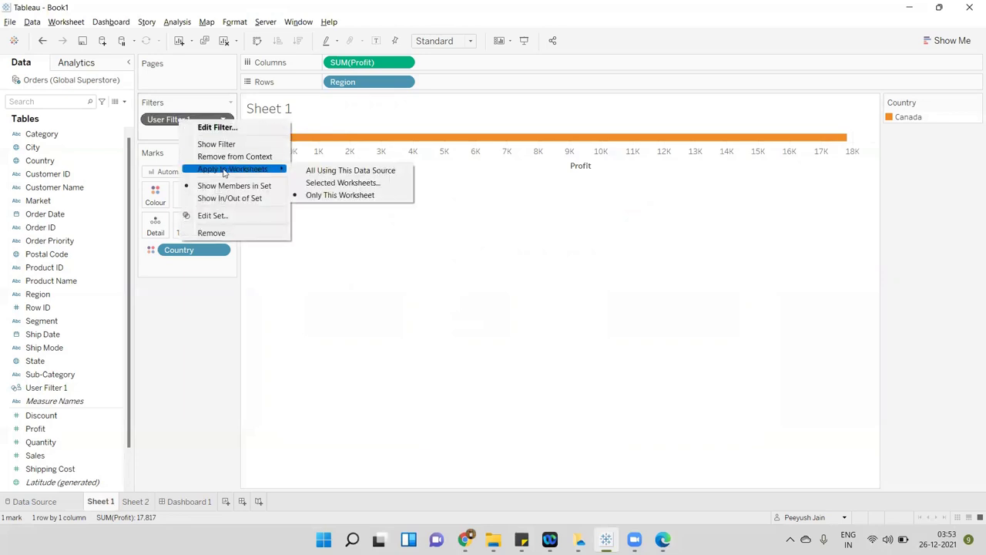
click(332, 170)
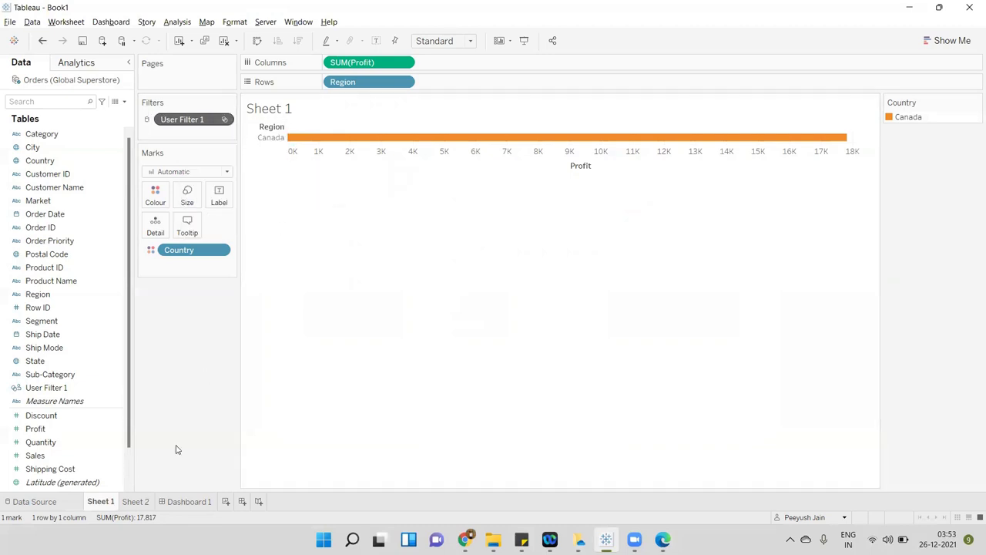
click(135, 502)
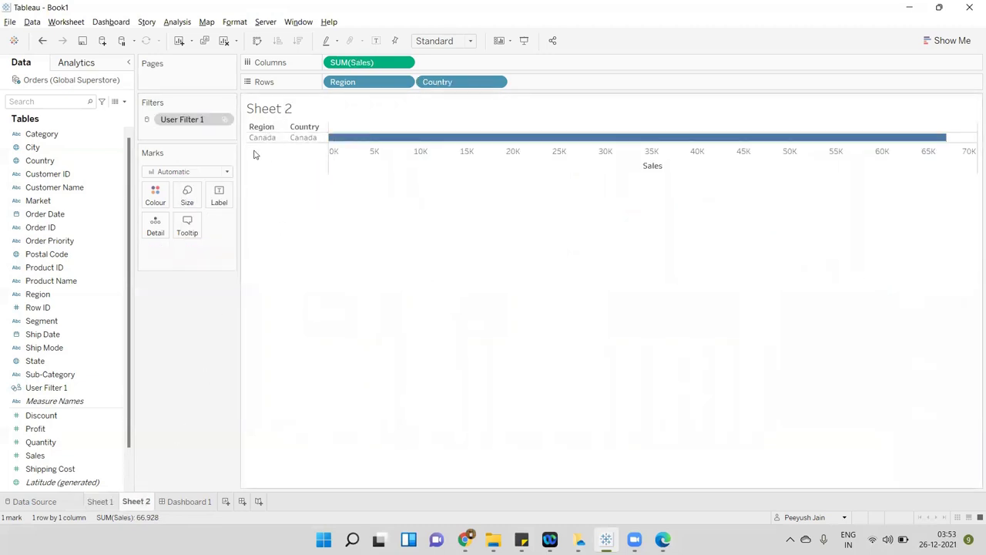
click(187, 500)
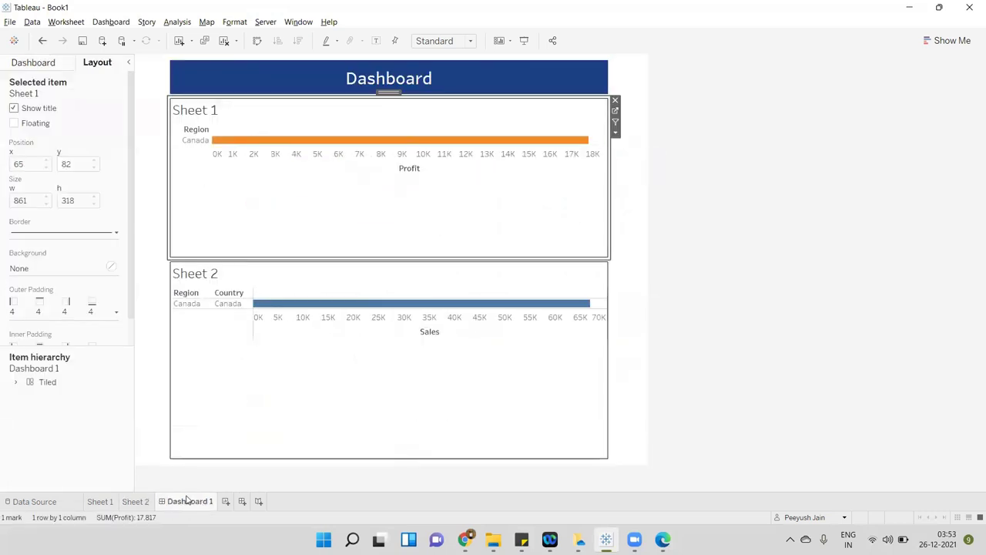
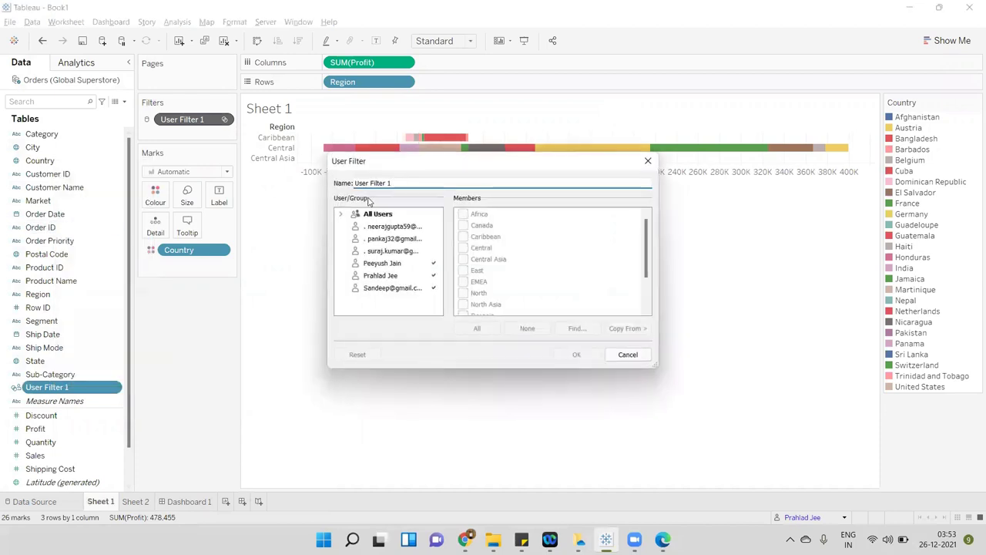
Review the regions assigned in User Filter 1 to the user listed directly below the site administrator, and close the filter unchanged.
drag(403, 167, 379, 169)
click(357, 273)
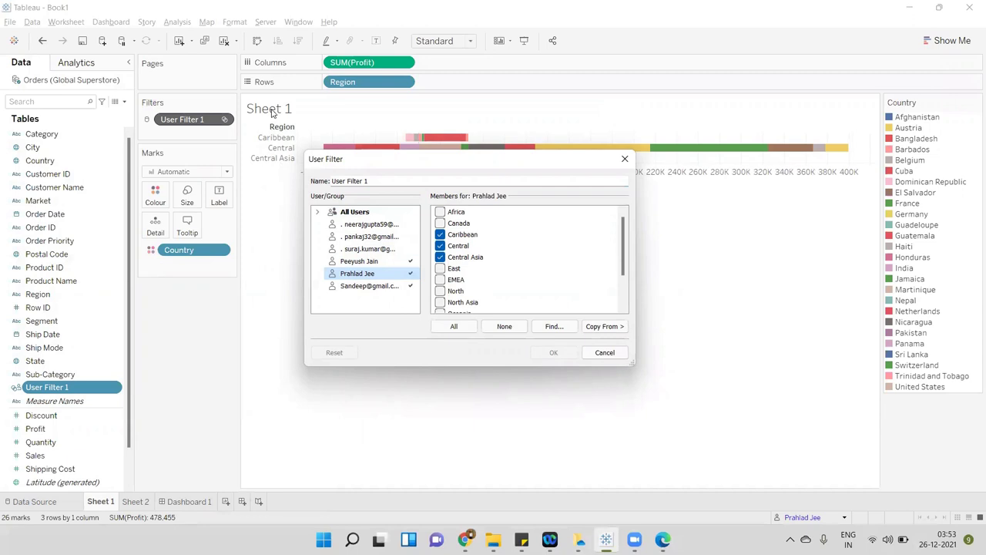
click(625, 159)
Preview Dashboard 1 filtered as the last user in the list.
click(843, 517)
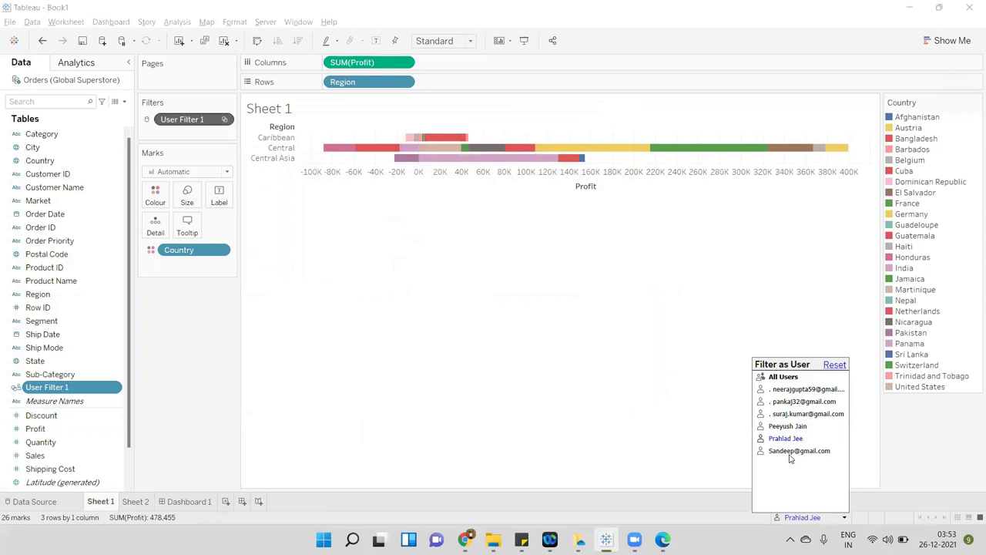
click(208, 502)
click(844, 517)
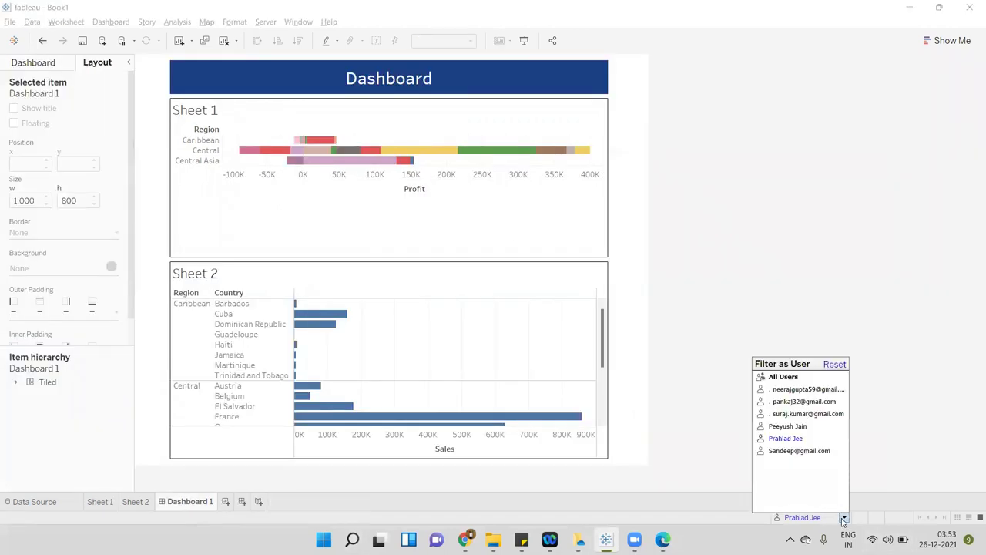
click(791, 450)
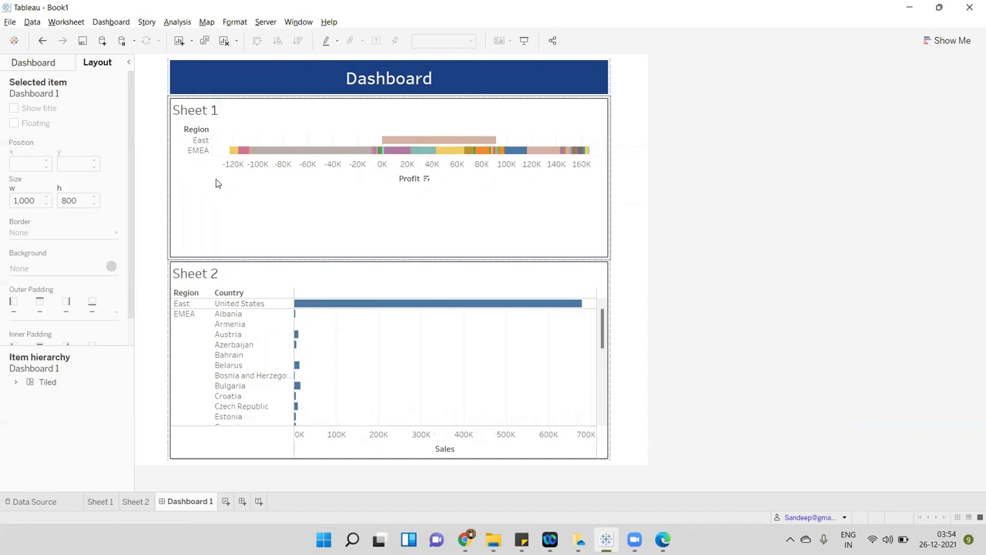
click(265, 21)
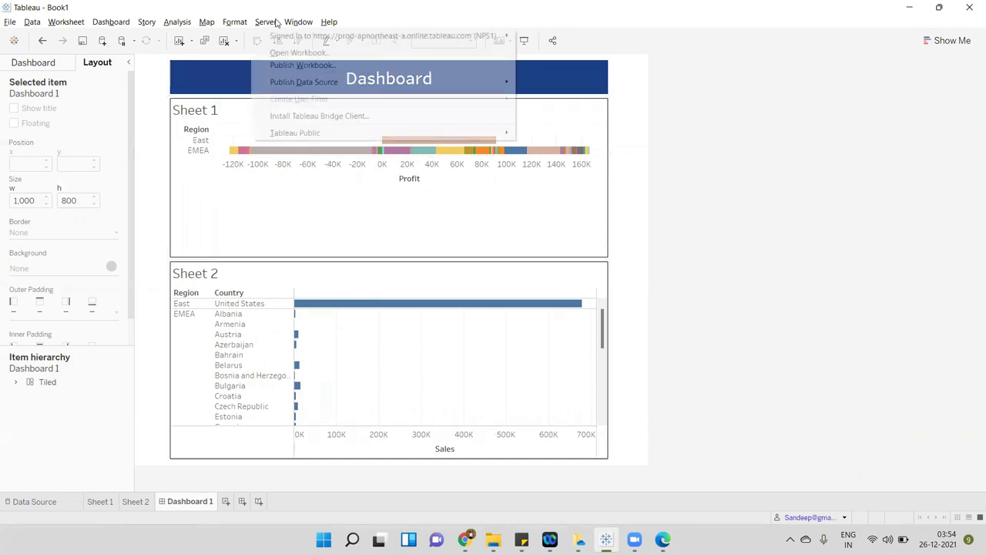
click(297, 65)
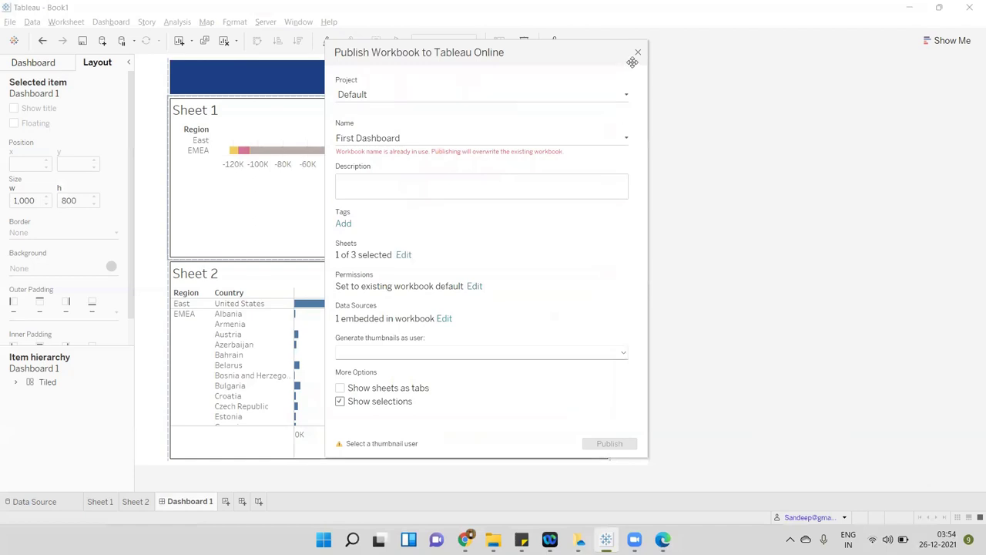
click(641, 51)
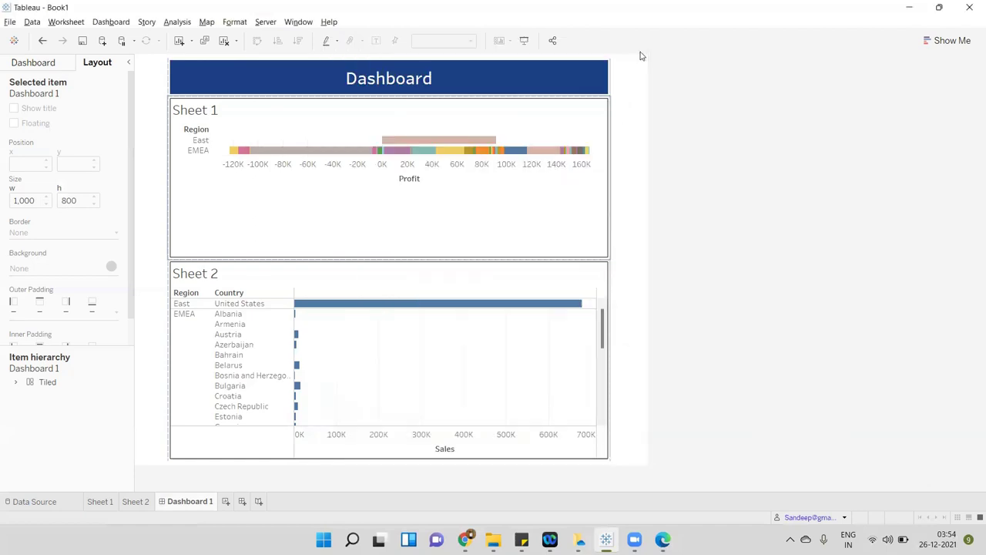
Filter the dashboard as the site administrator and publish First Dashboard to the Default project, generating thumbnails as that user and overwriting the existing workbook.
click(842, 518)
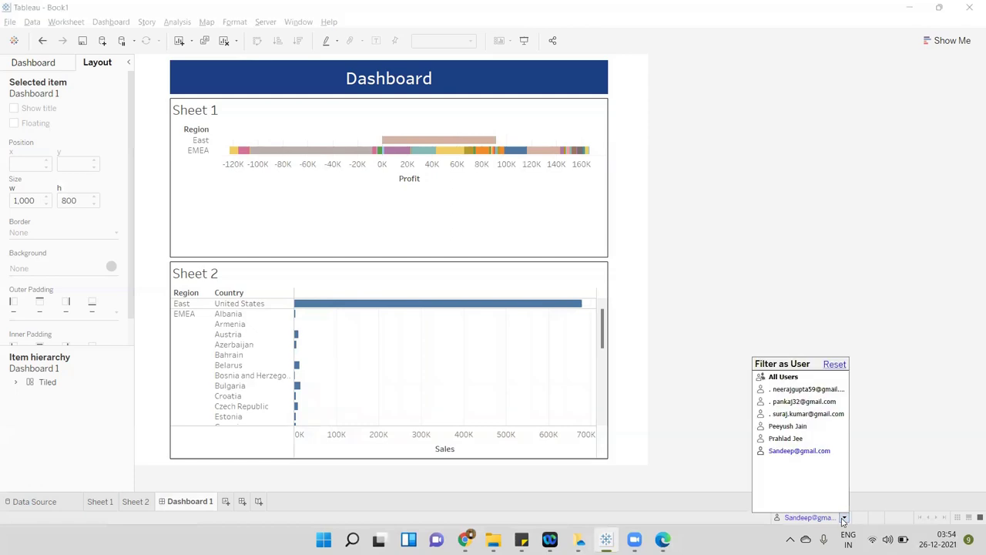
click(787, 426)
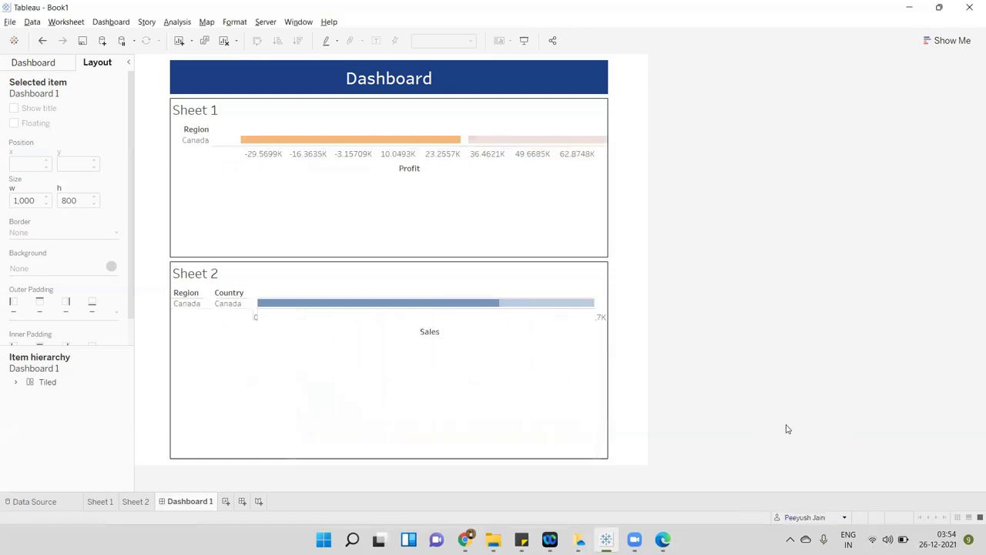
click(266, 22)
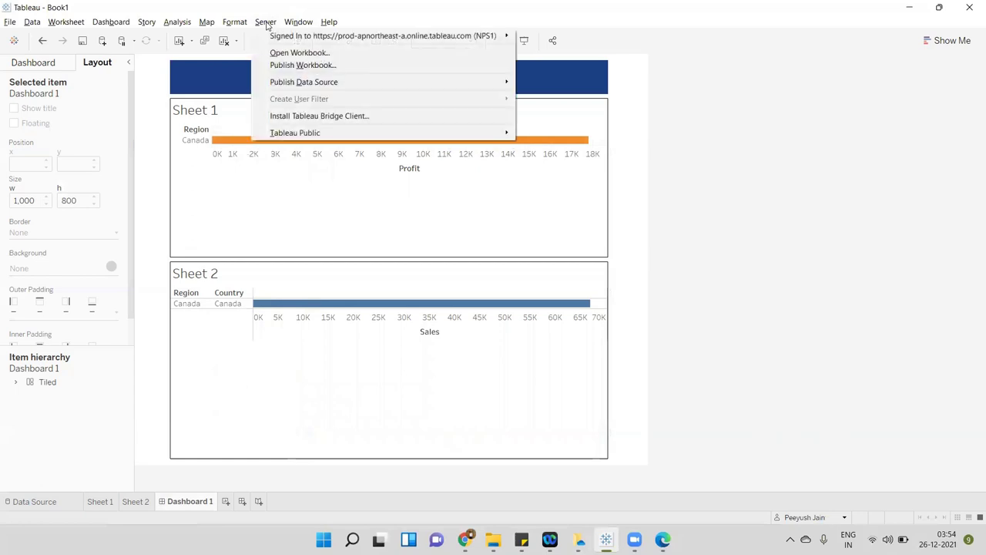
click(299, 66)
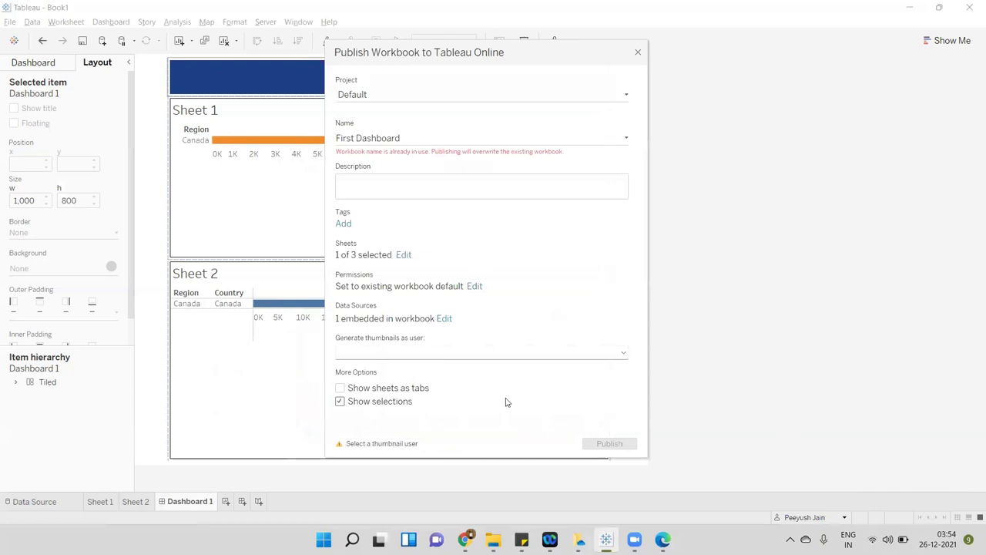
click(453, 352)
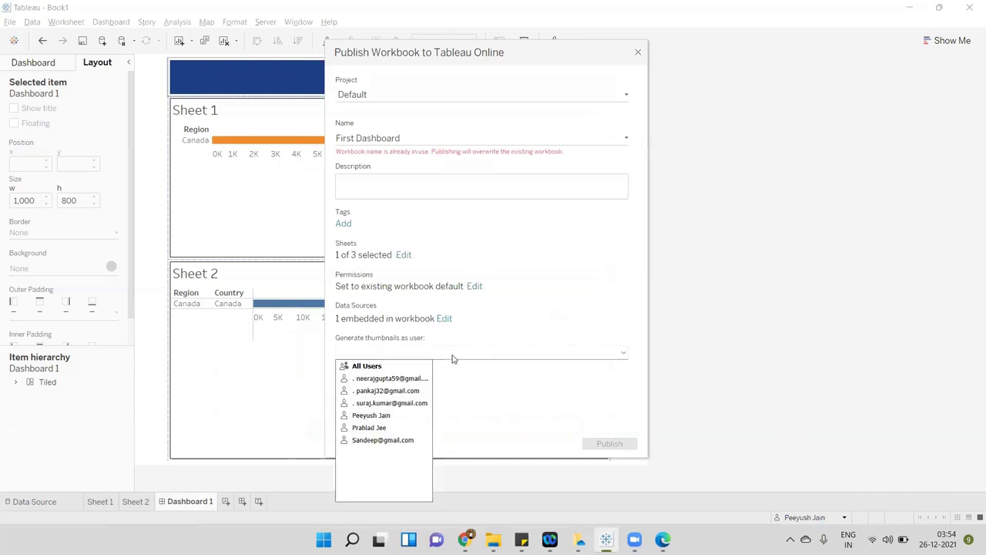
click(404, 415)
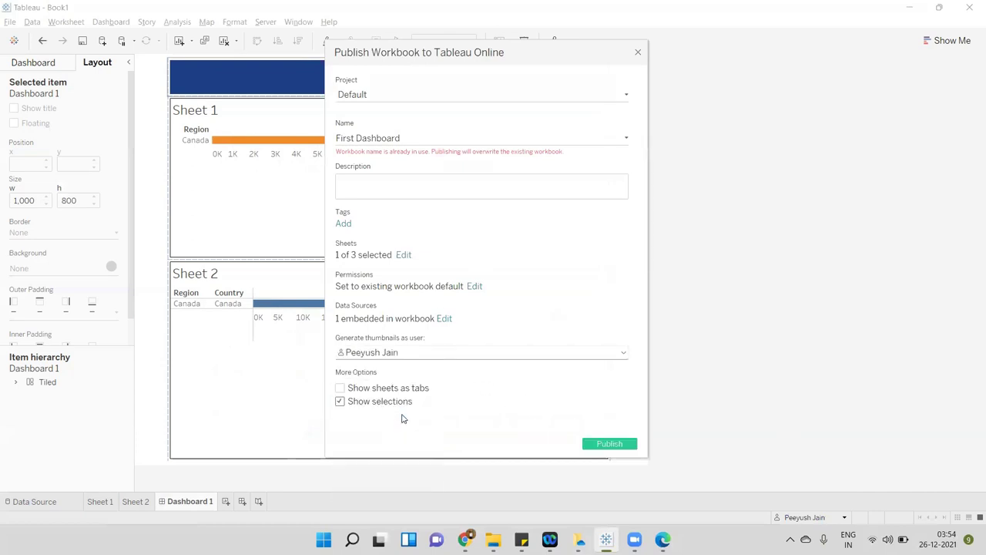
click(607, 442)
key(Left)
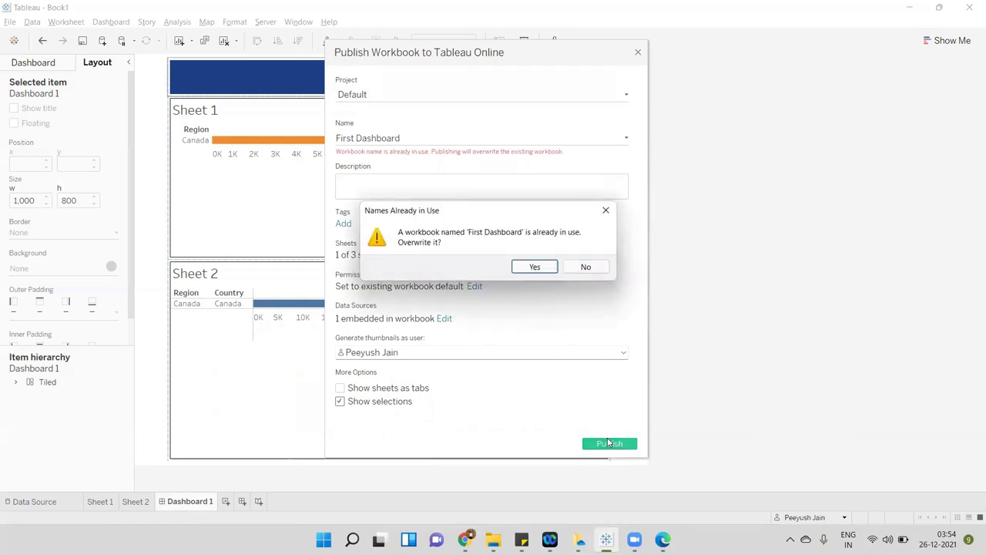
key(Return)
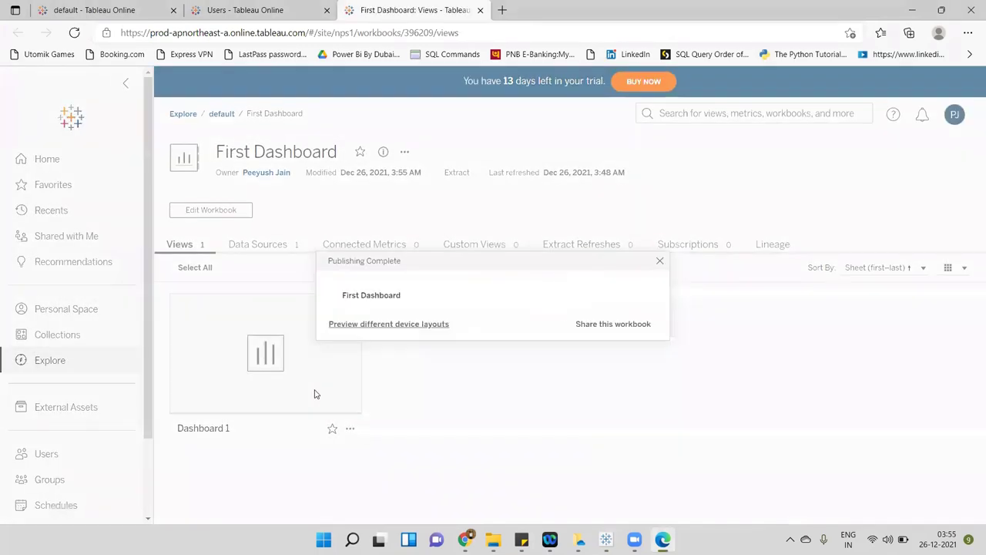
Open the published Dashboard 1 view in Tableau Online.
mouse_move(353, 346)
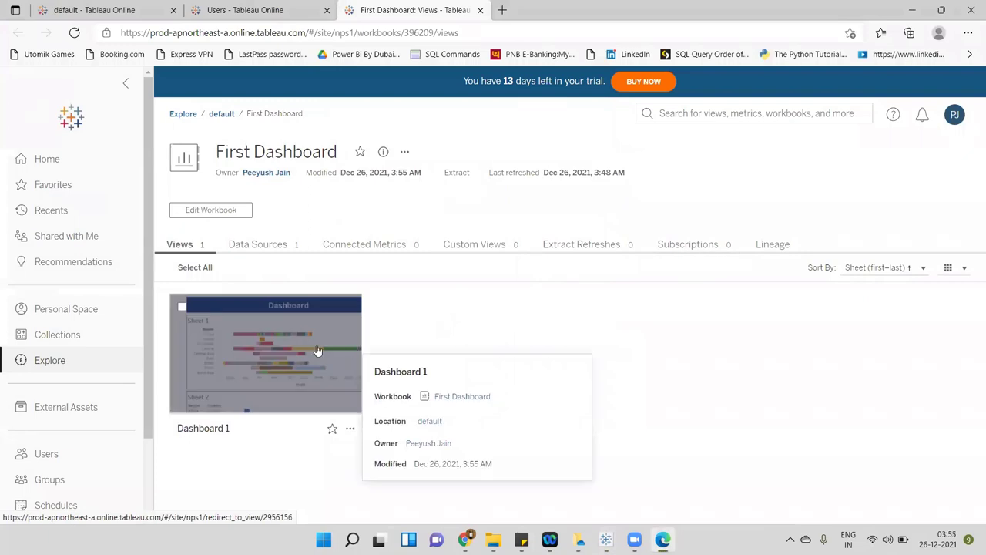
click(316, 346)
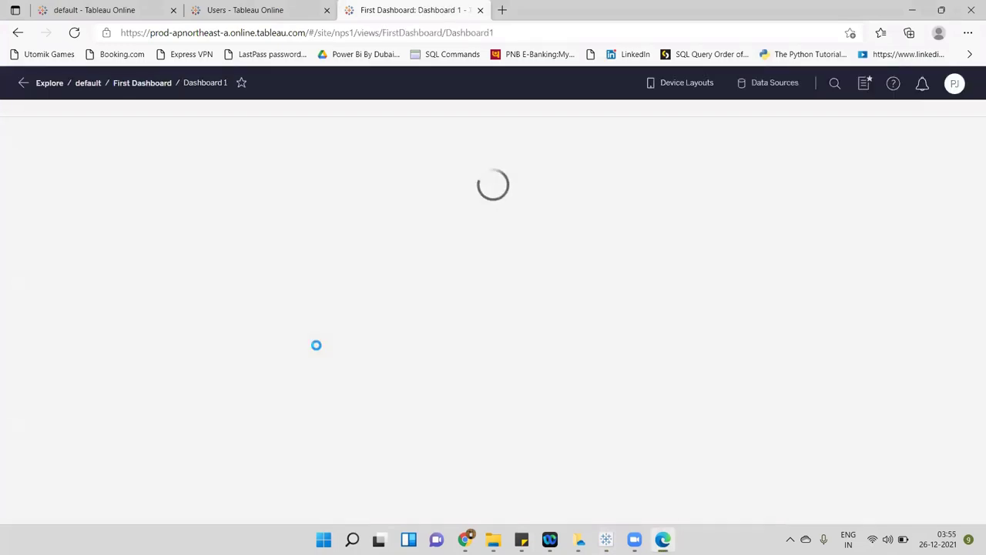